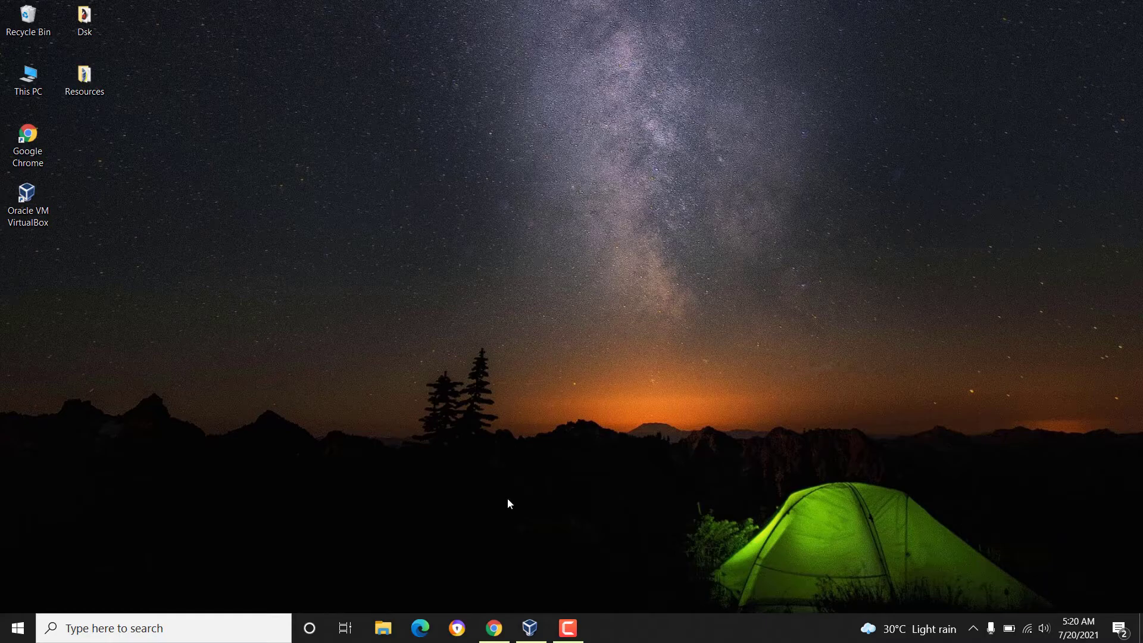
Download the 64-bit PC (AMD64) server install image from the Ubuntu 21.04 releases page open in Chrome.
left_click(494, 628)
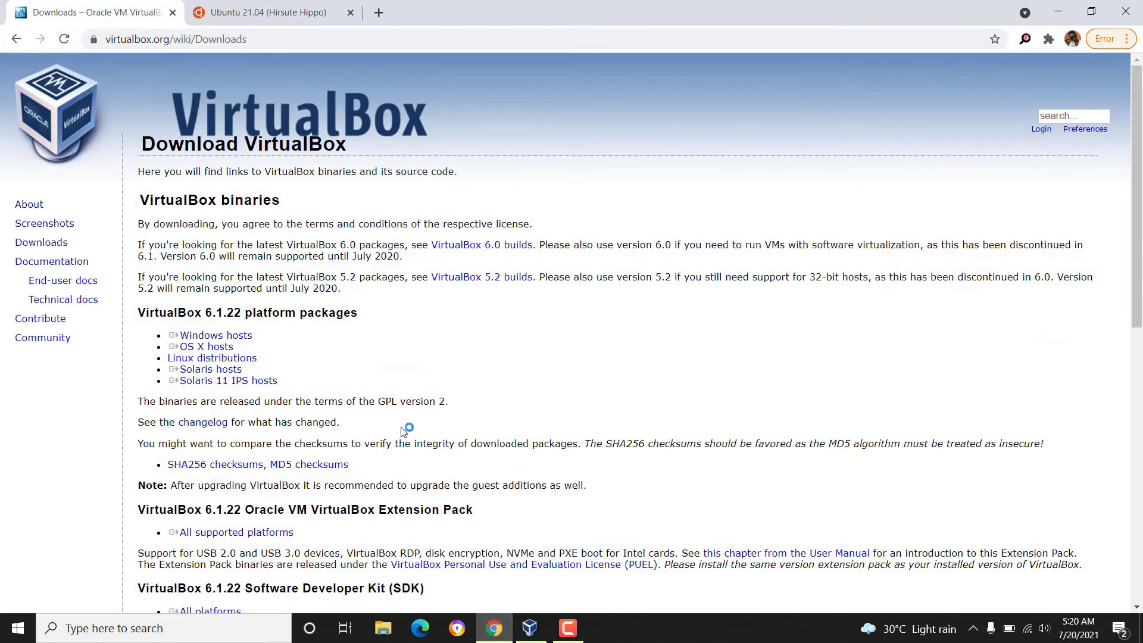
left_click(277, 8)
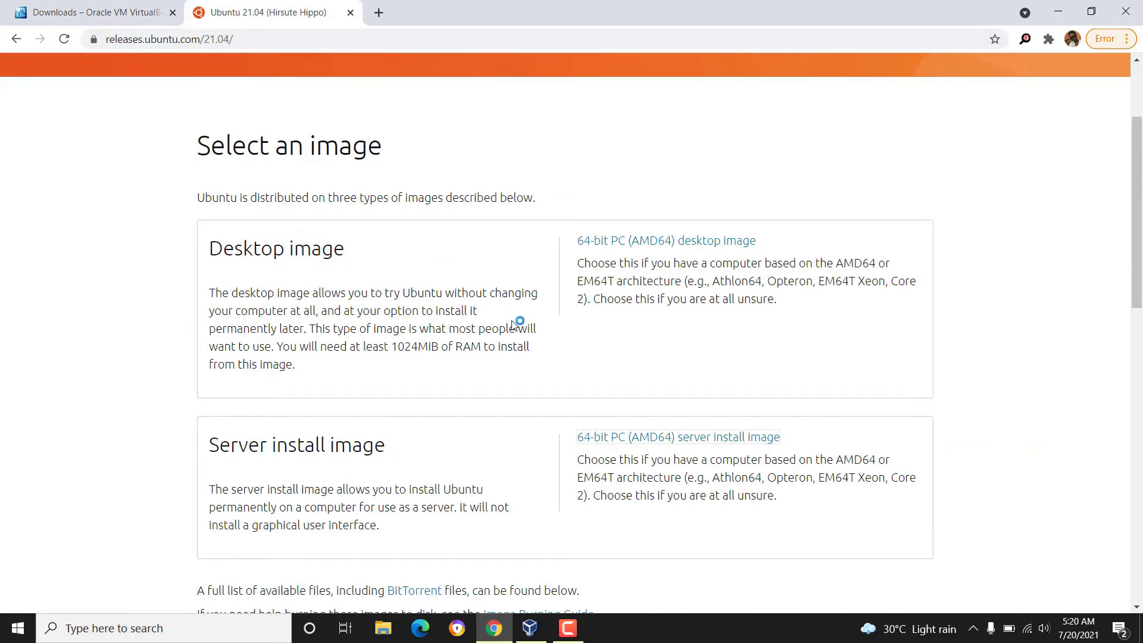
scroll(517, 381, "down", 15)
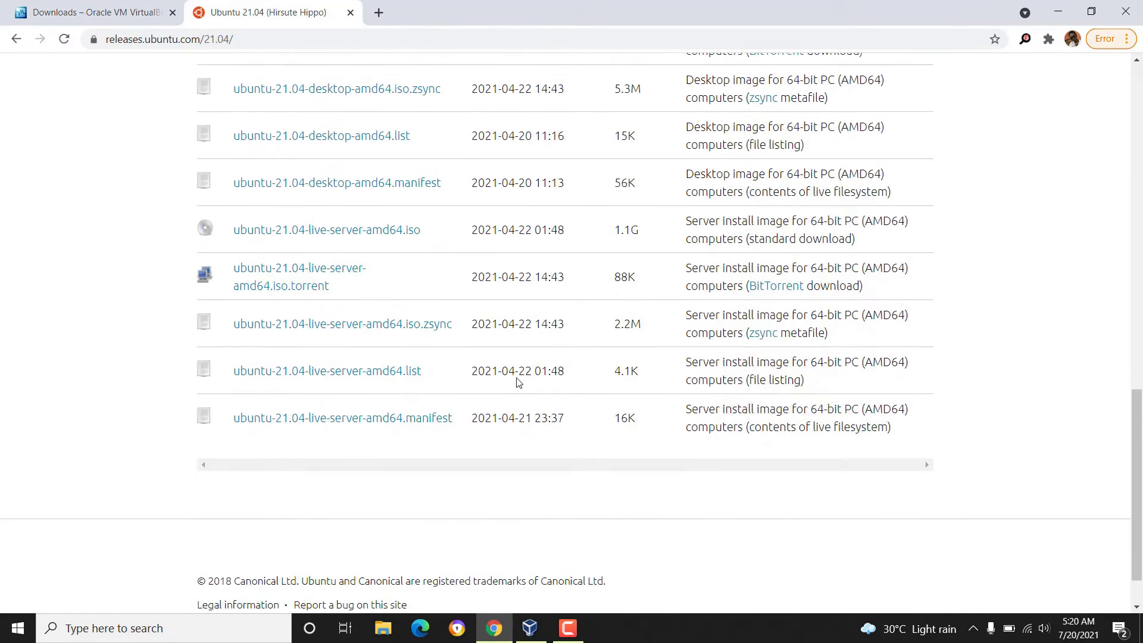
scroll(517, 381, "up", 6)
scroll(517, 380, "up", 6)
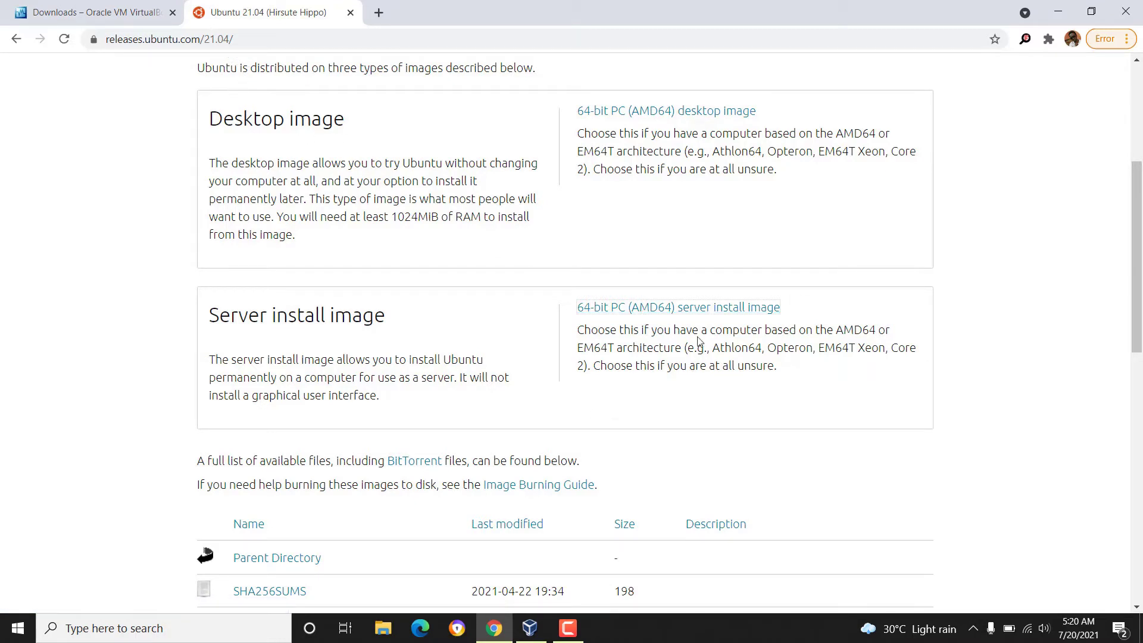
left_click(681, 316)
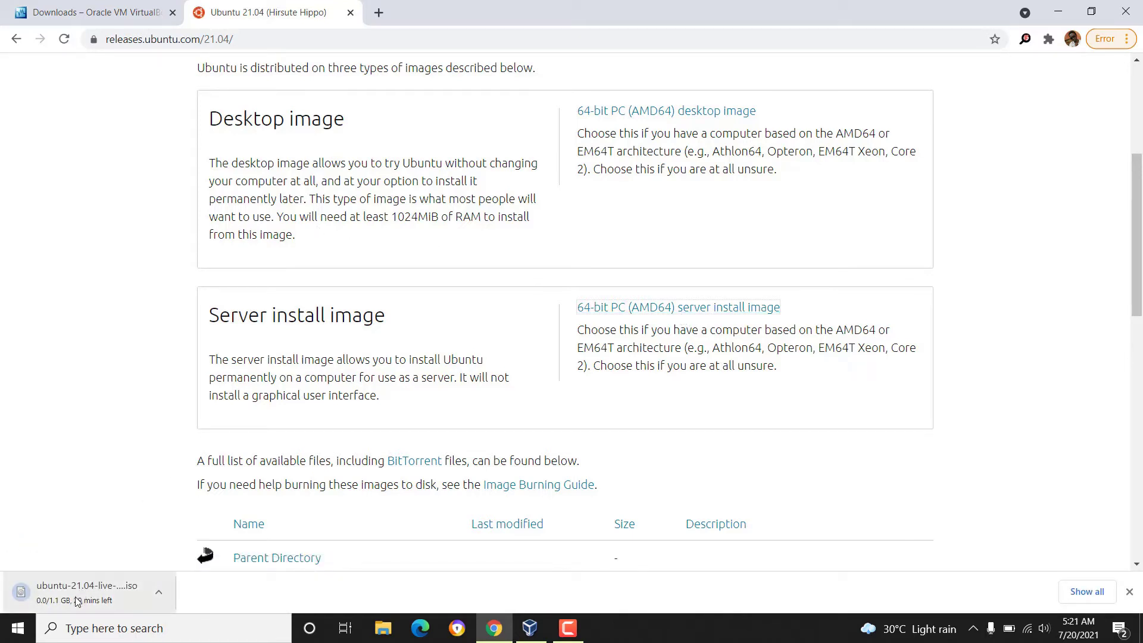
View the Windows hosts package link on the VirtualBox downloads page and minimize the browser.
left_click(82, 12)
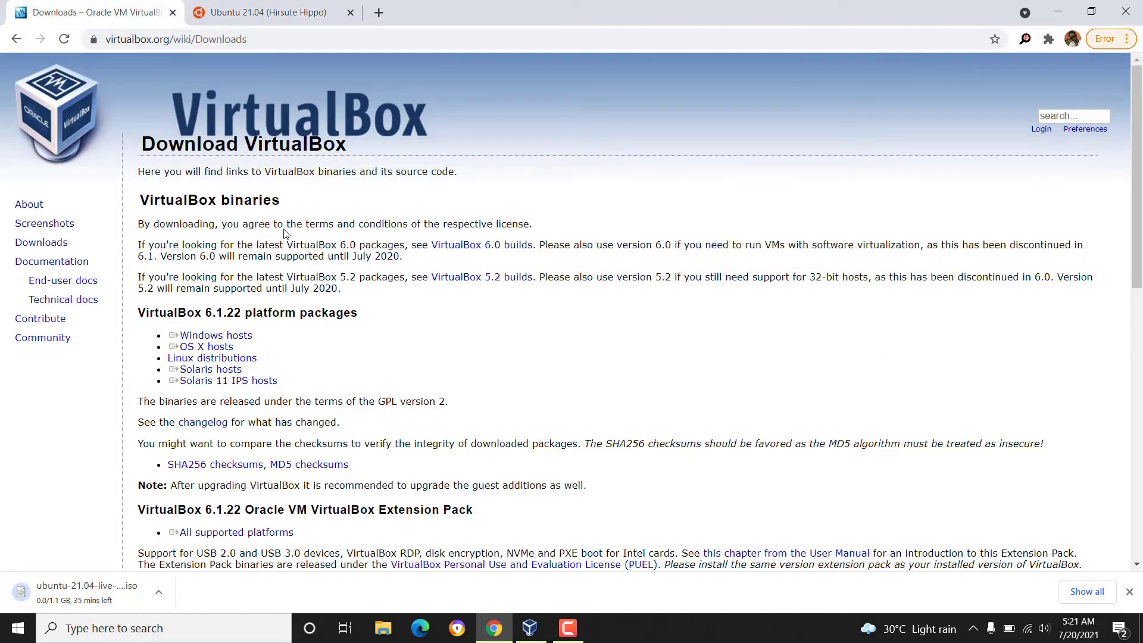
triple_click(226, 337)
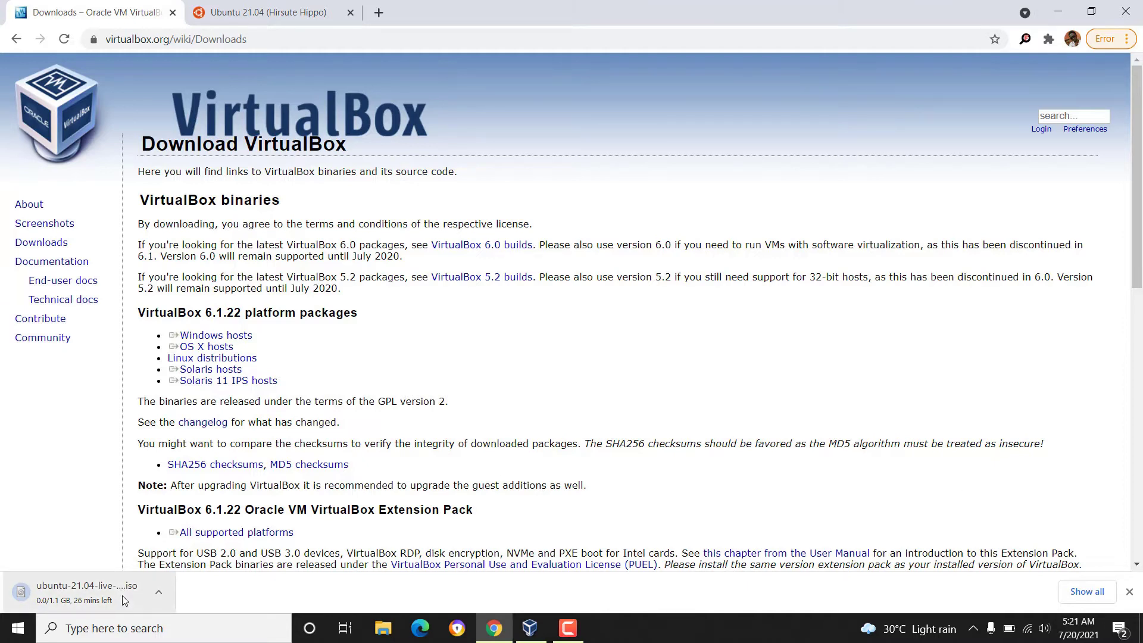
left_click(1058, 12)
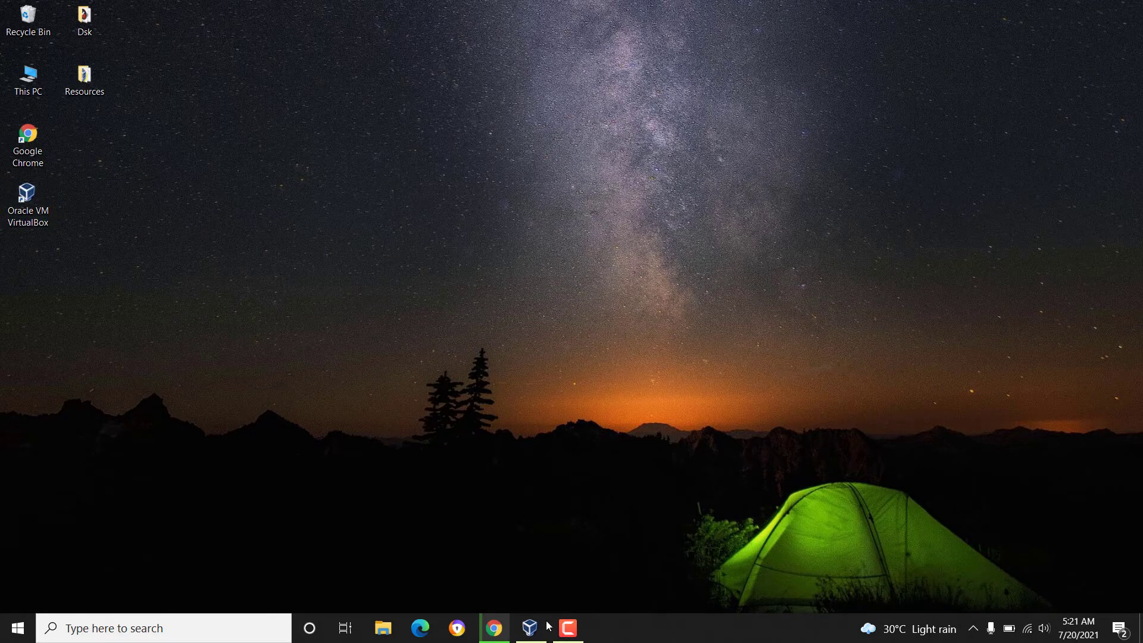
Switch to Oracle VM VirtualBox Manager and begin a new Linux, Ubuntu (64-bit) virtual machine named Ubuntu Server 21.04.
left_click(530, 628)
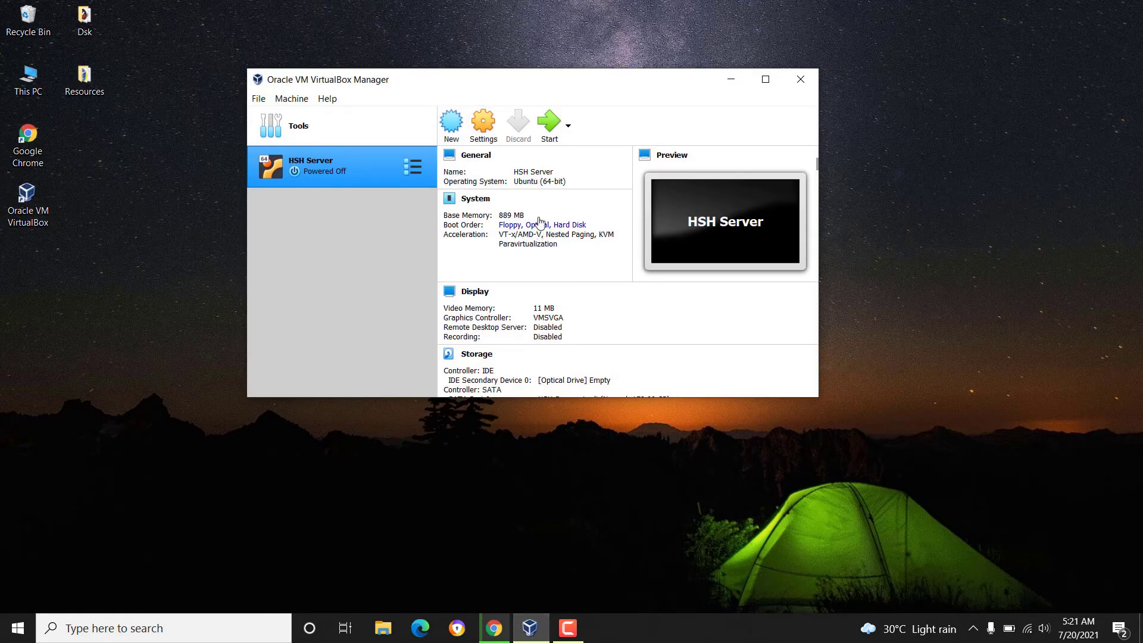
left_click(764, 79)
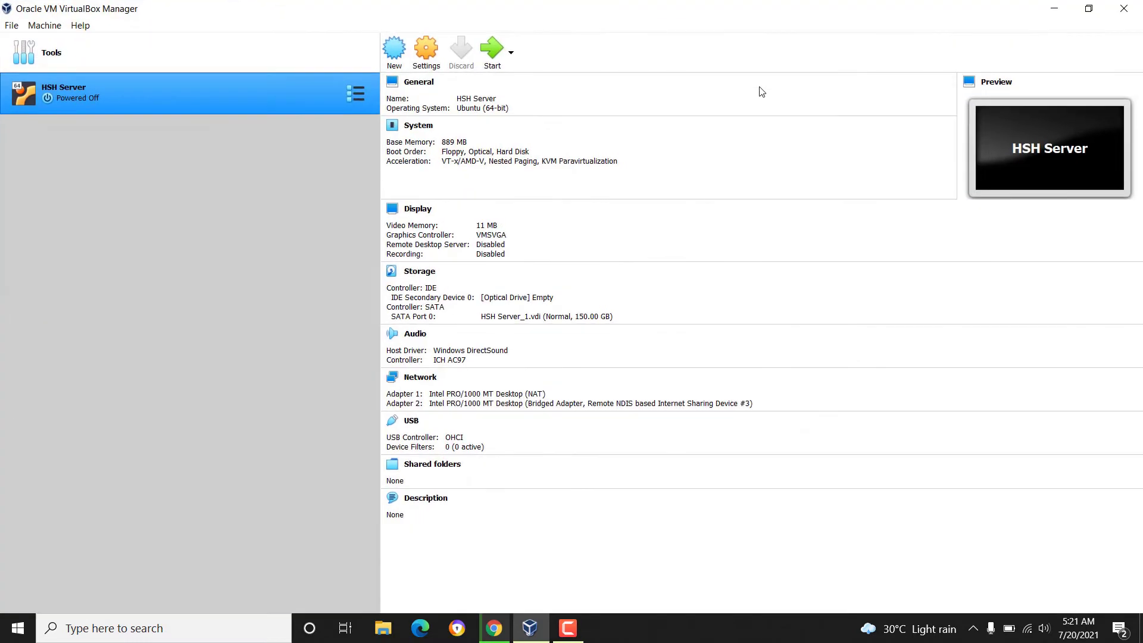
left_click(405, 53)
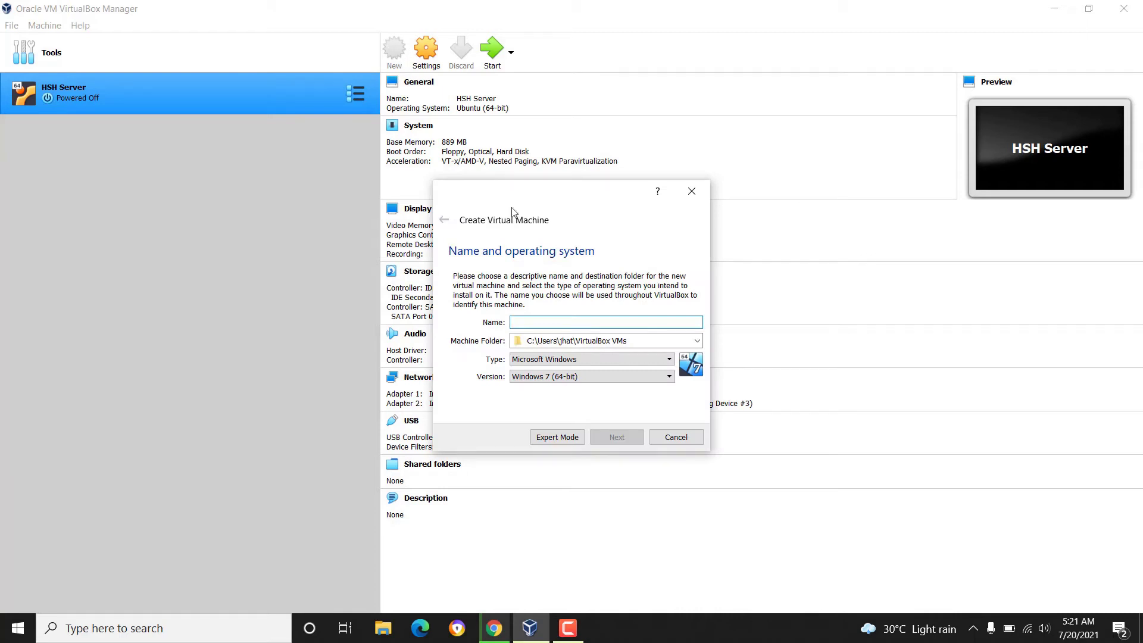
left_click(527, 322)
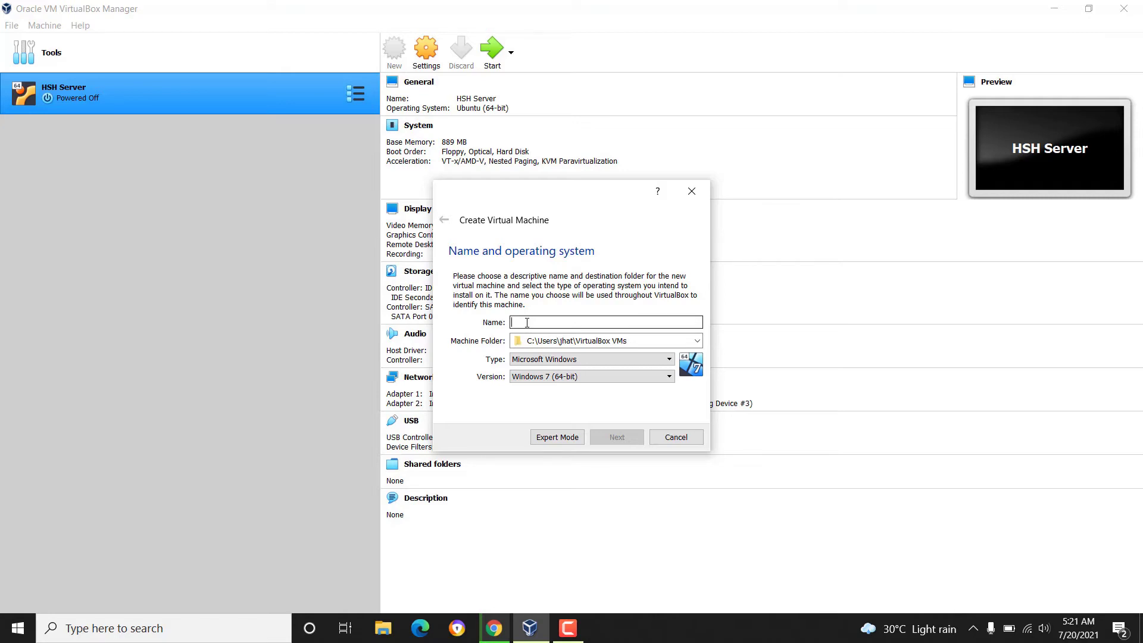
type("Ubu")
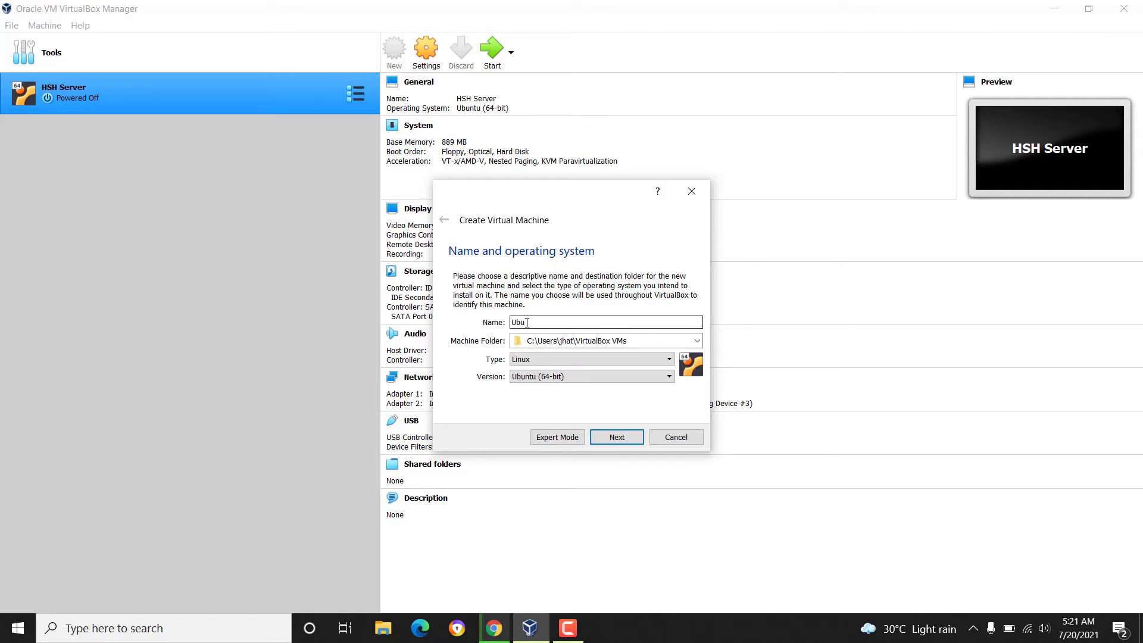
type("ntu Server 21.04")
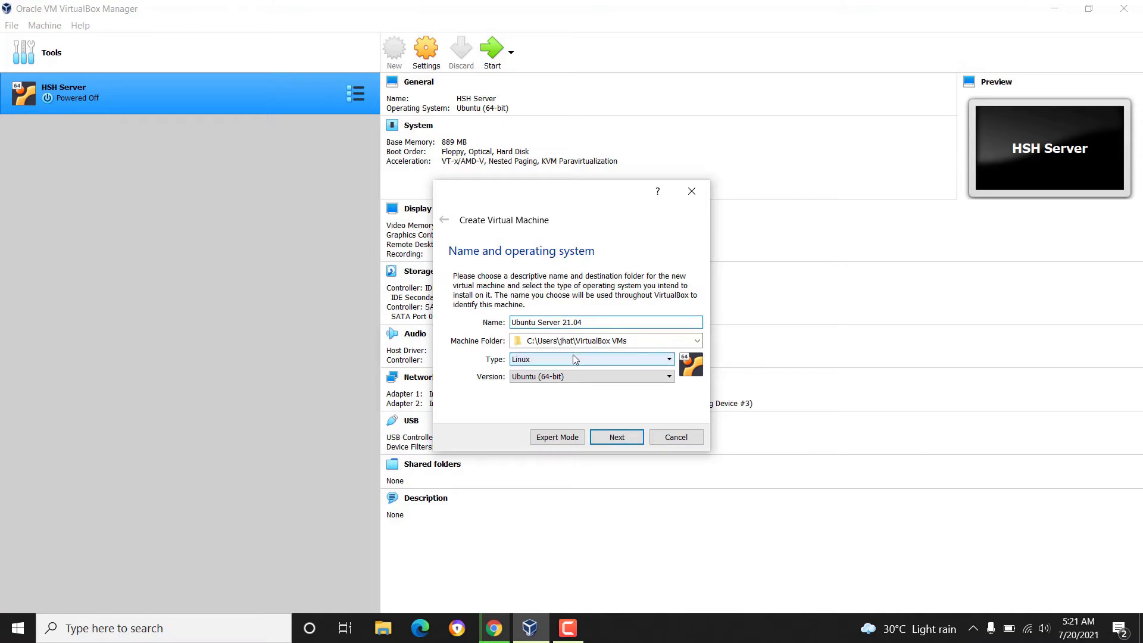
left_click(613, 439)
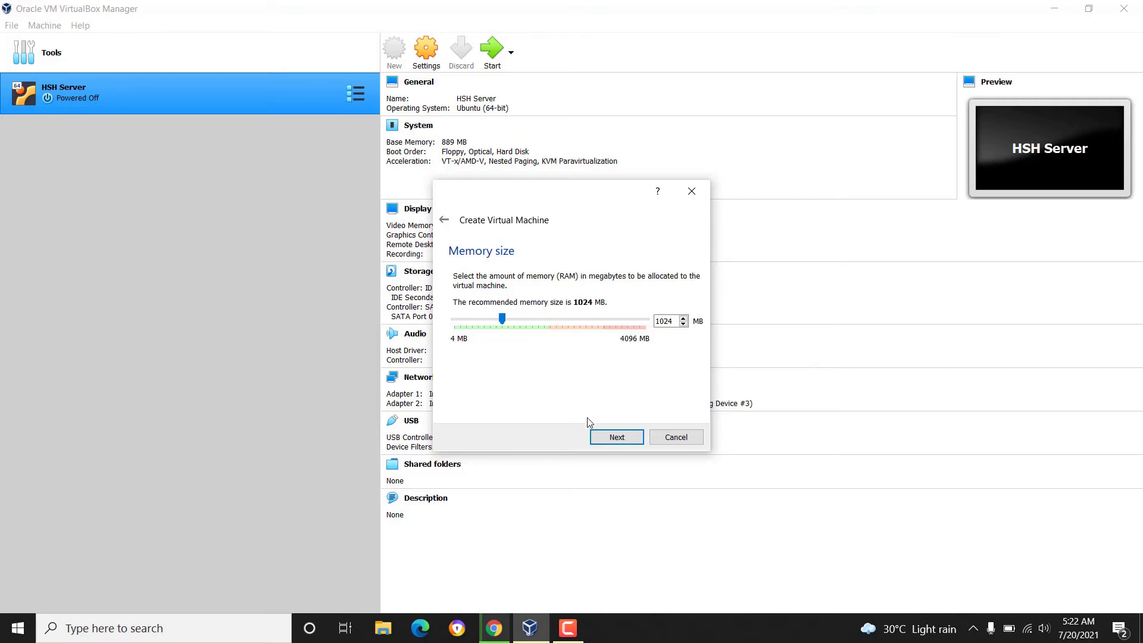
Accept 1024 MB of memory and choose a new dynamically allocated VDI virtual hard disk for the machine.
left_click(609, 439)
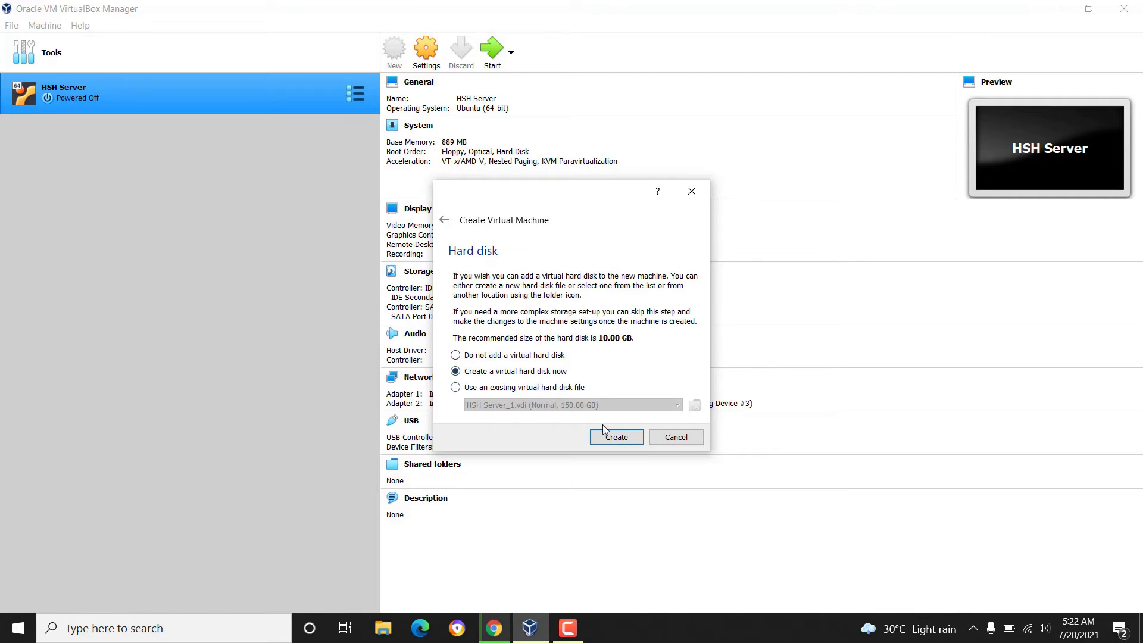
left_click(610, 438)
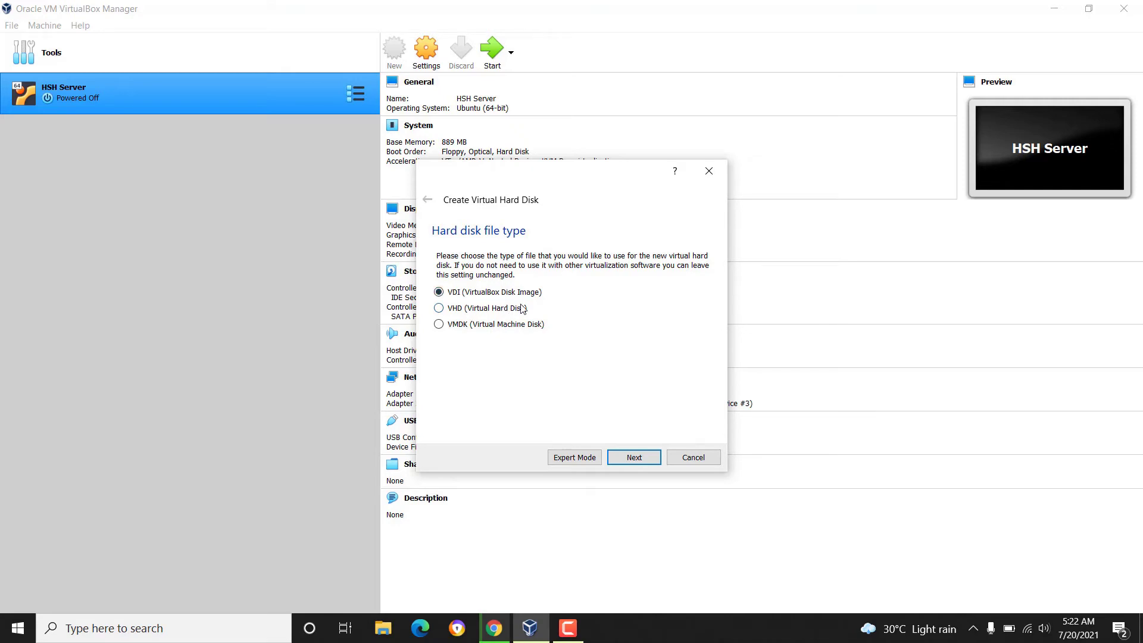
left_click(623, 457)
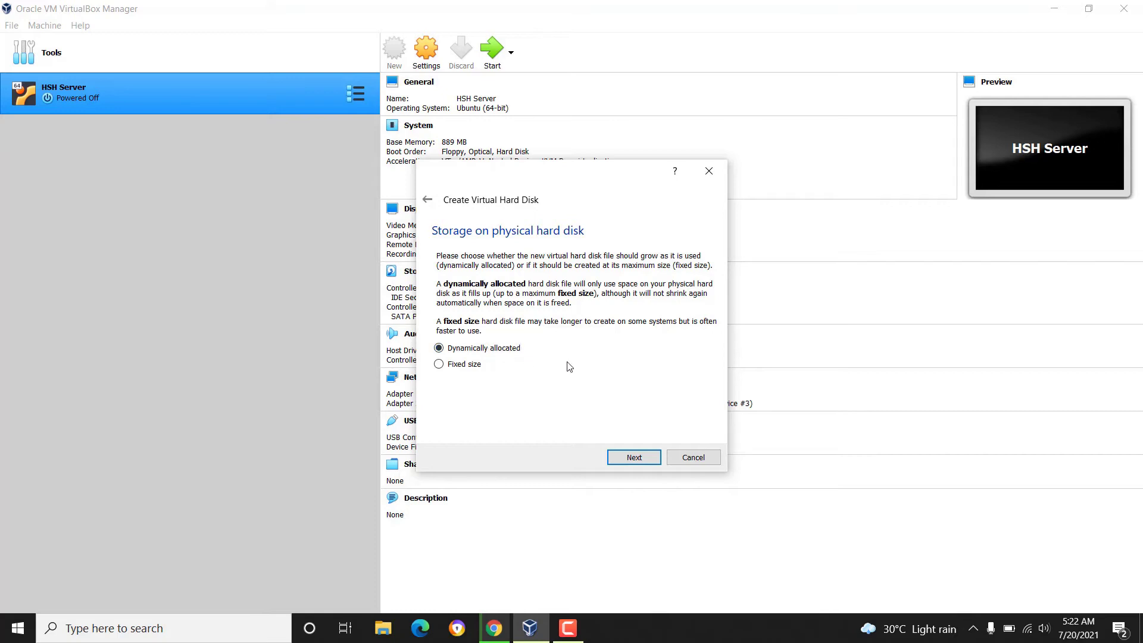
left_click(624, 464)
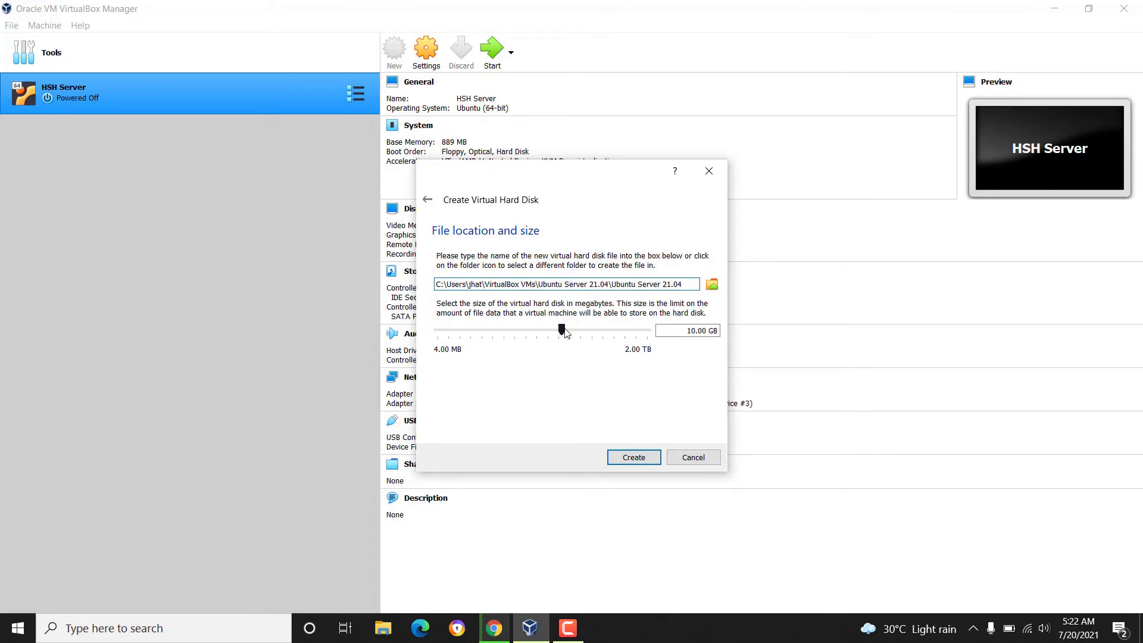
Set the virtual hard disk size to 25.00 GB and create the disk.
left_click_drag(564, 332, 581, 332)
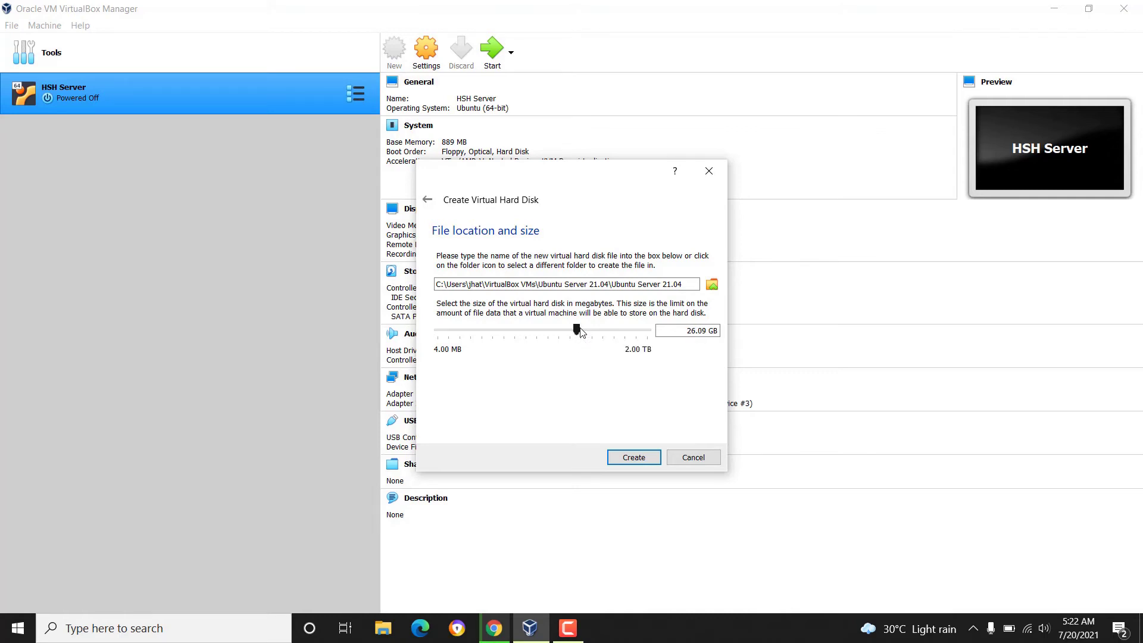
left_click(697, 330)
key("BackSpace")
type("5")
key("Delete")
key("Delete")
type("00")
left_click(639, 462)
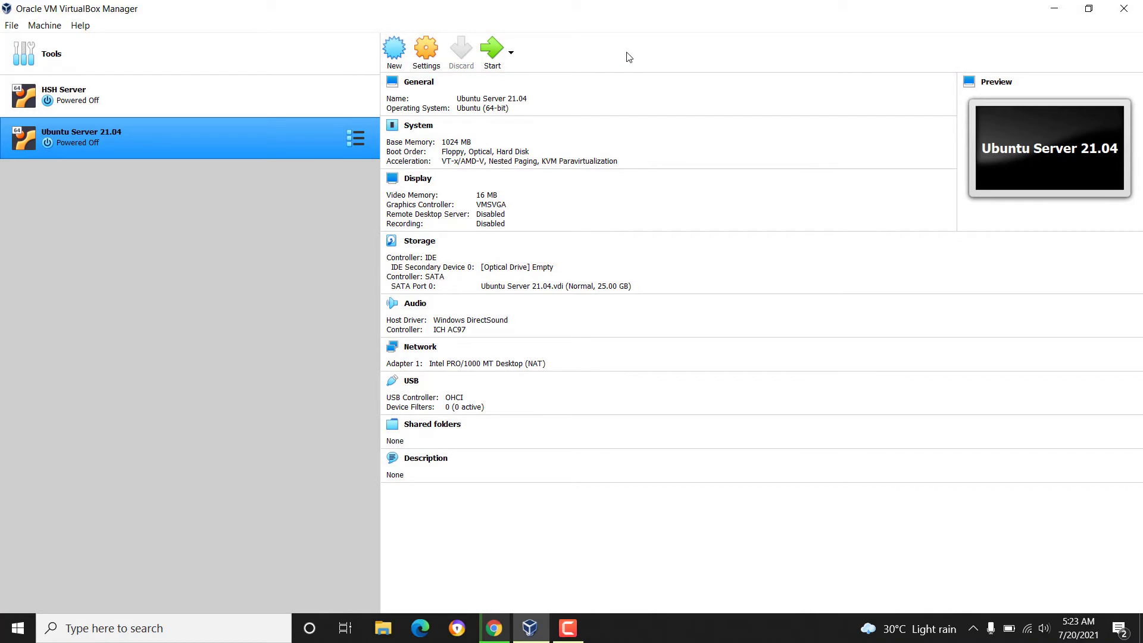
Load ubuntu-21.04-live-server-amd64 from the desktop's Resources folder into the new machine's empty IDE optical drive.
left_click(427, 51)
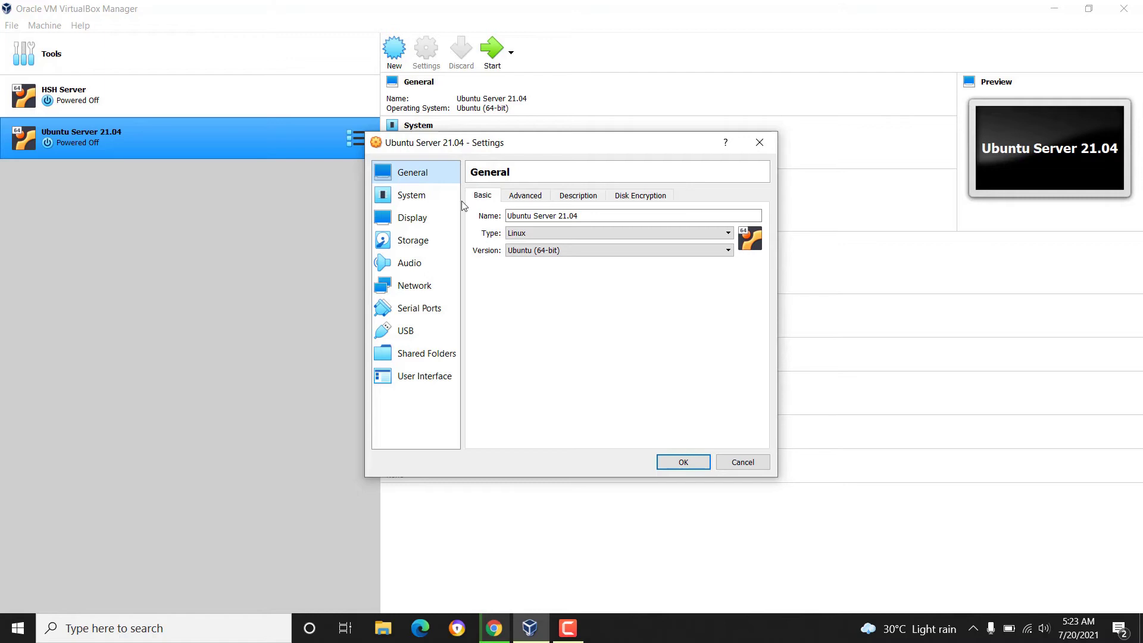
left_click(415, 249)
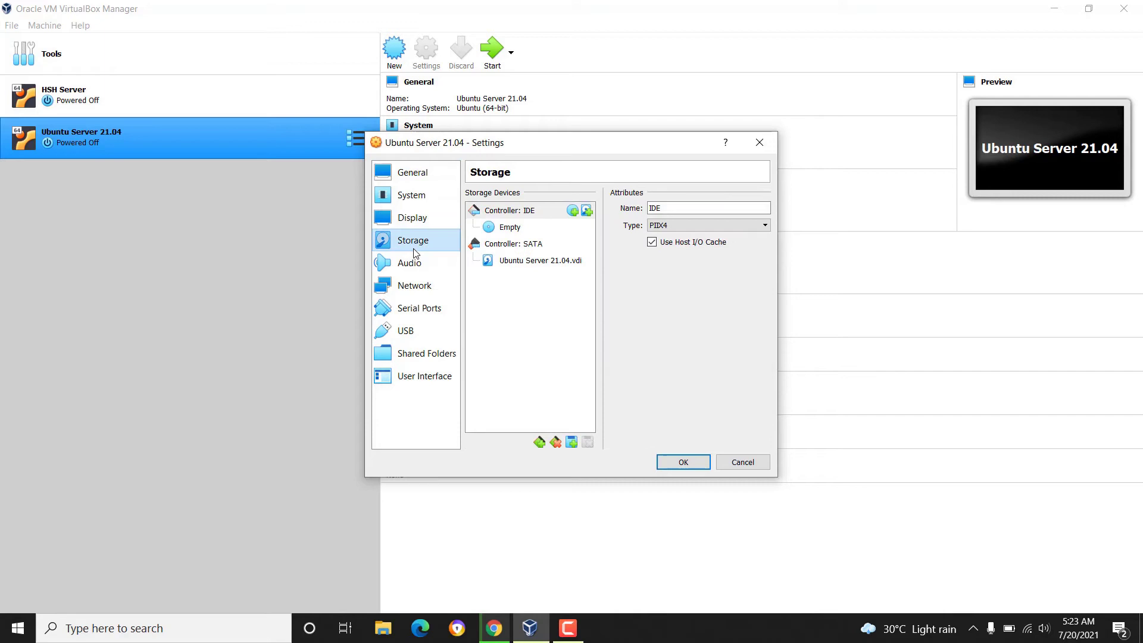
left_click(507, 236)
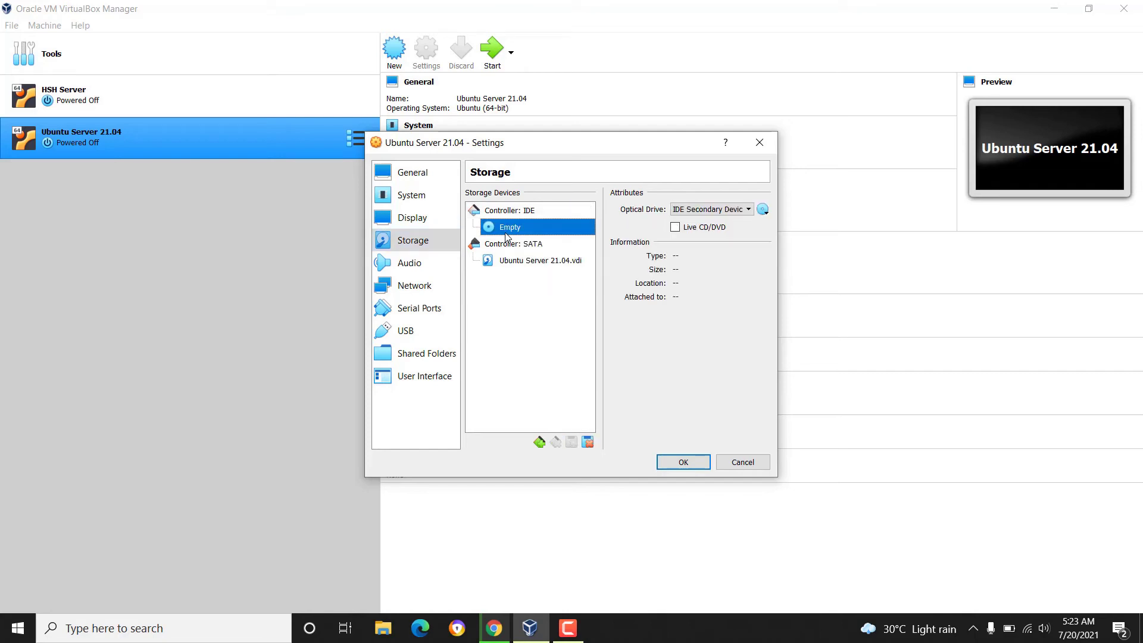
left_click(764, 210)
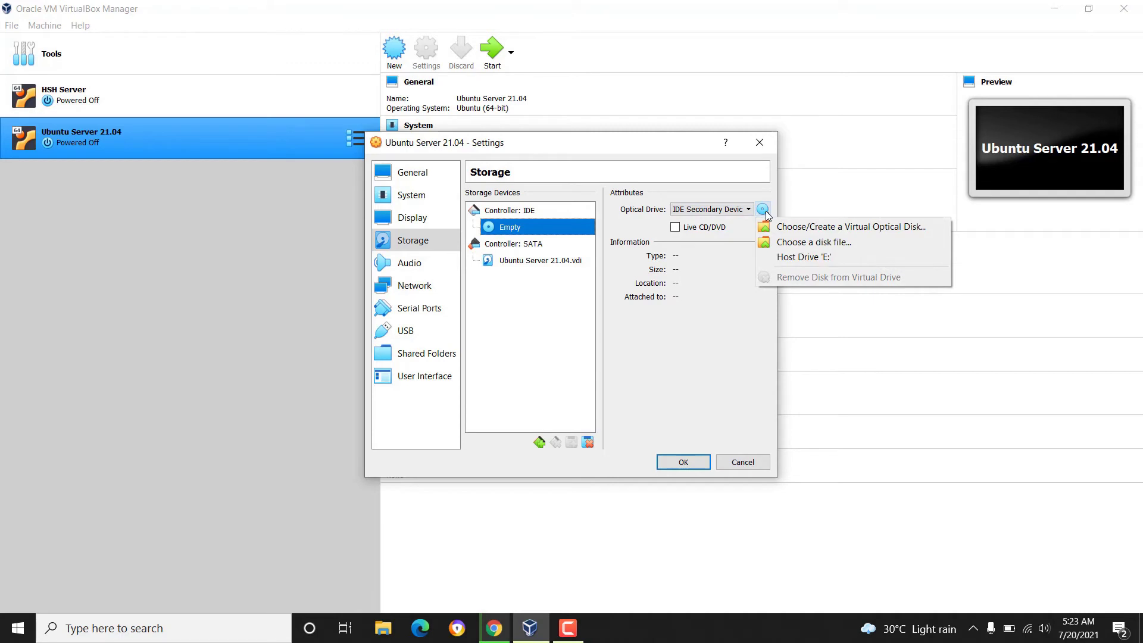
left_click(793, 244)
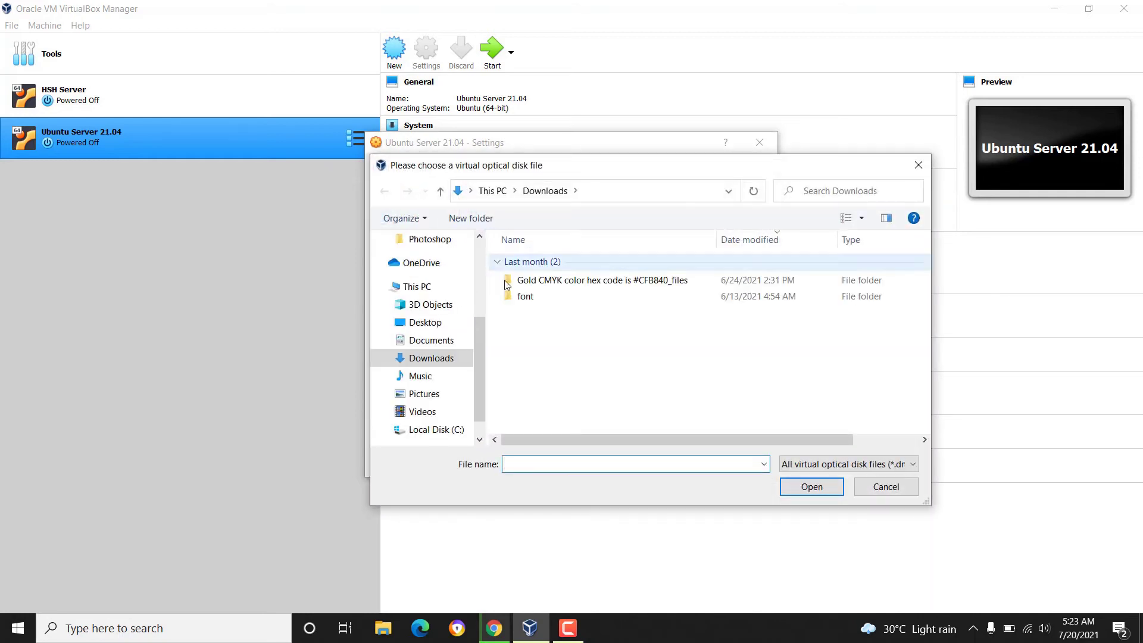
left_click(426, 323)
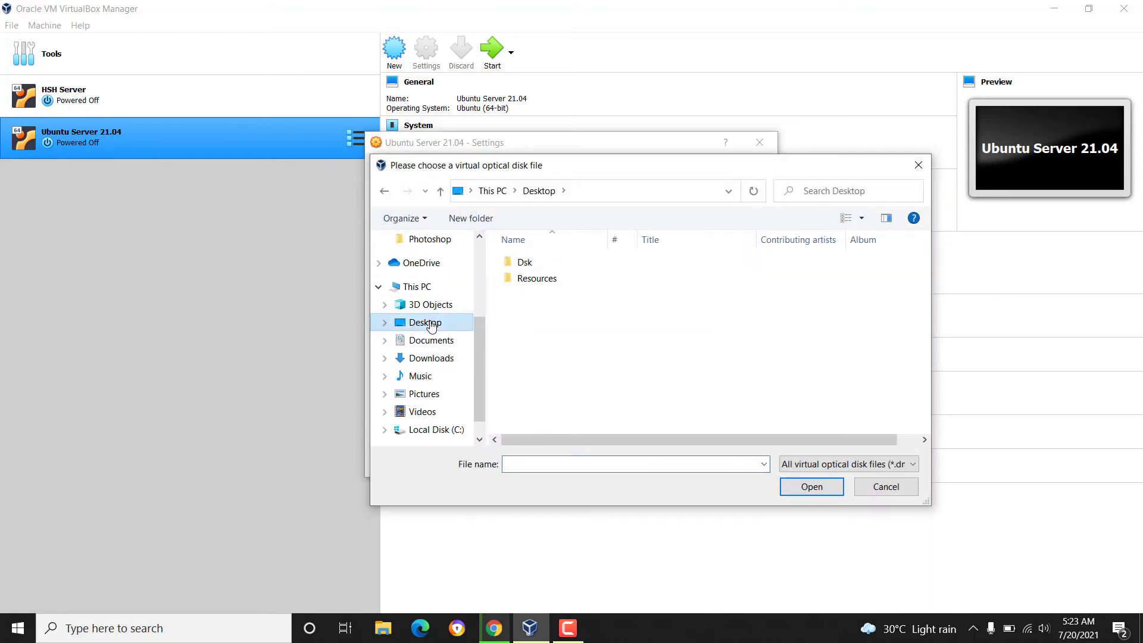
double_click(530, 279)
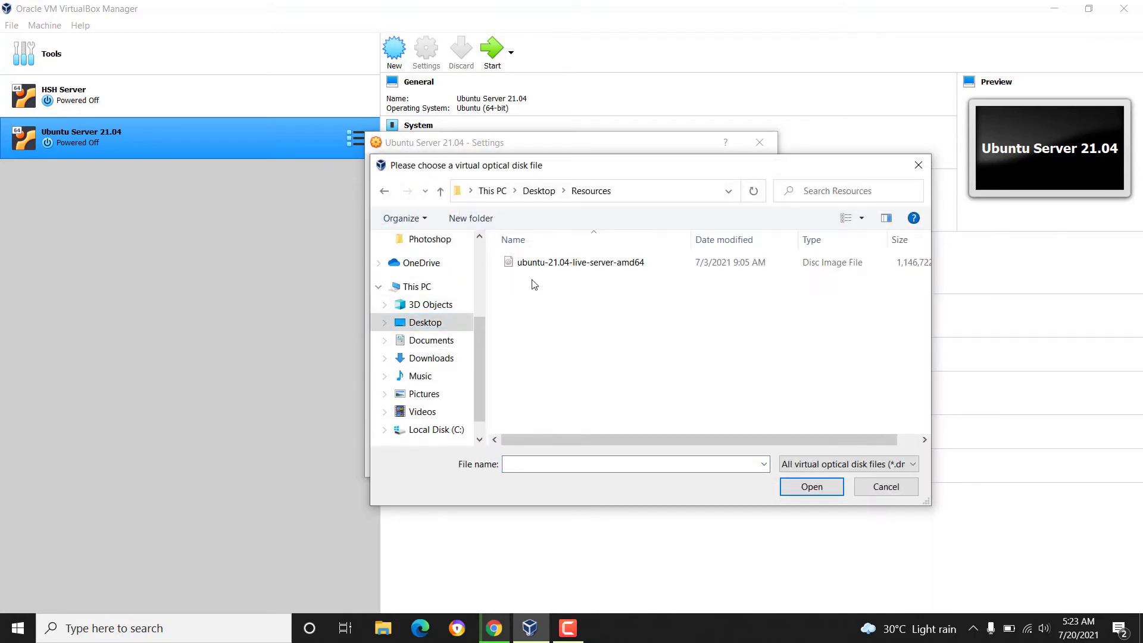
left_click(563, 269)
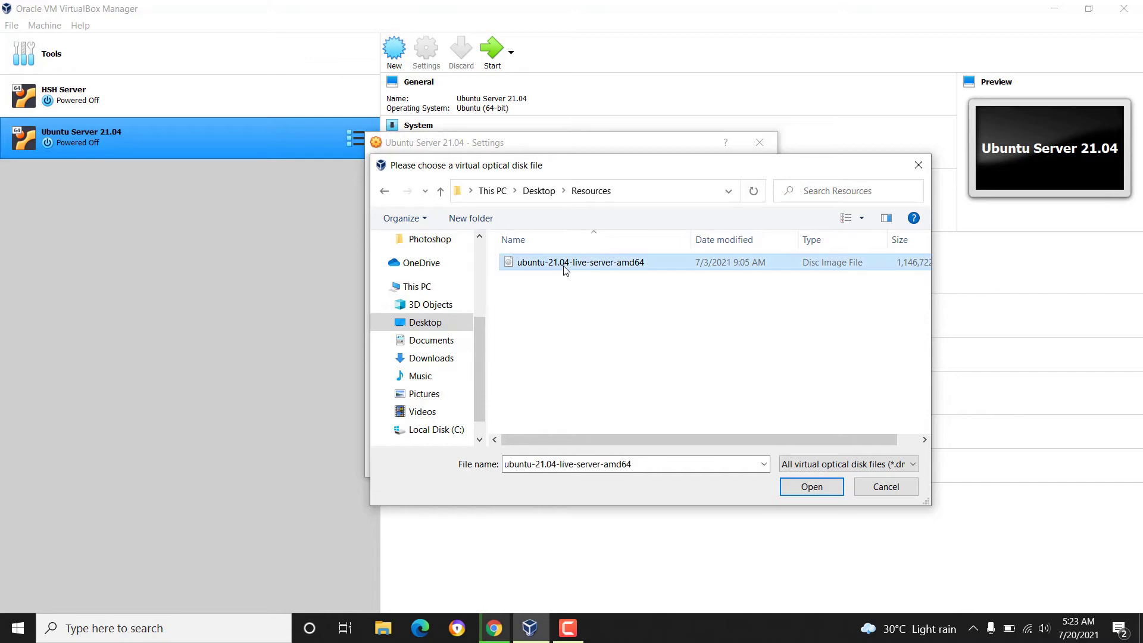
left_click(803, 494)
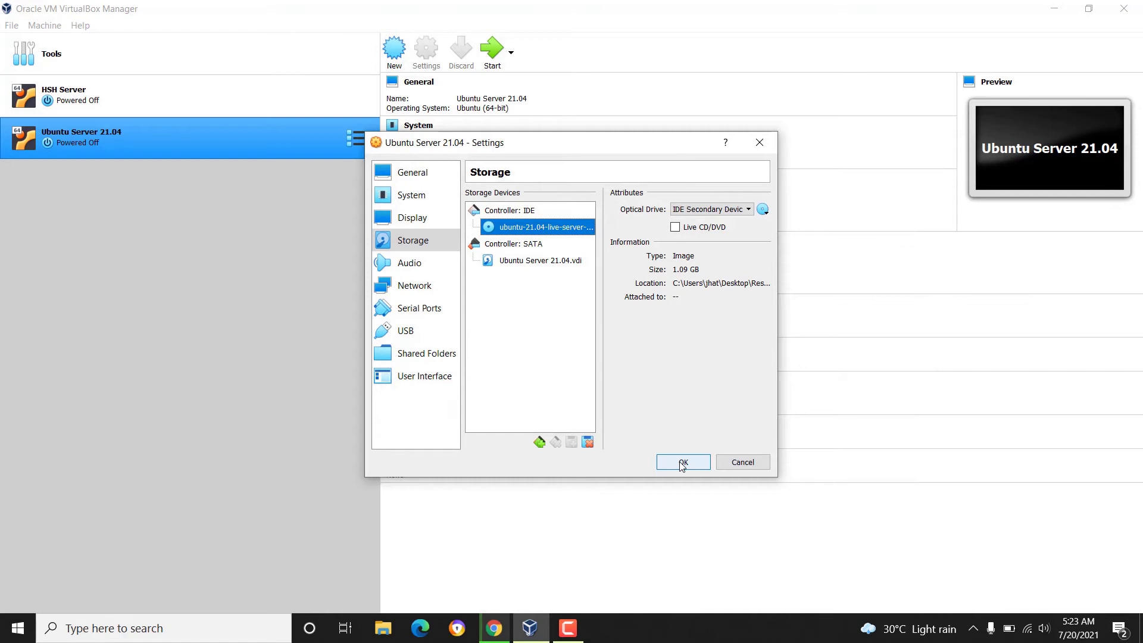
Attach the machine's network Adapter 1 to Bridged Adapter, save the settings and start Ubuntu Server 21.04.
left_click(405, 265)
left_click(404, 286)
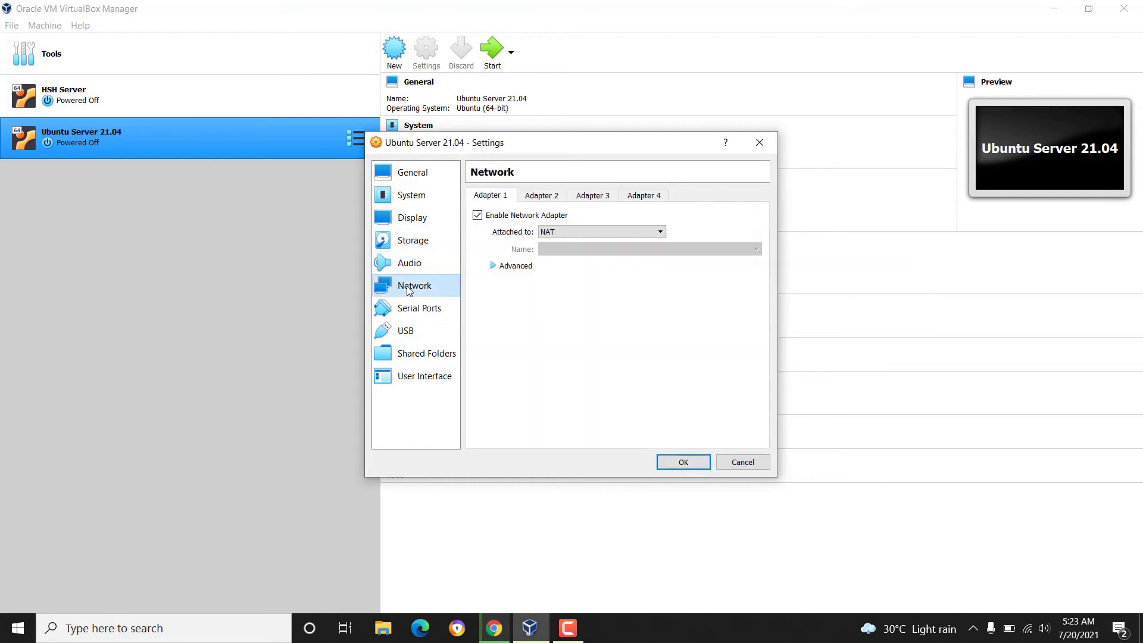
left_click(563, 231)
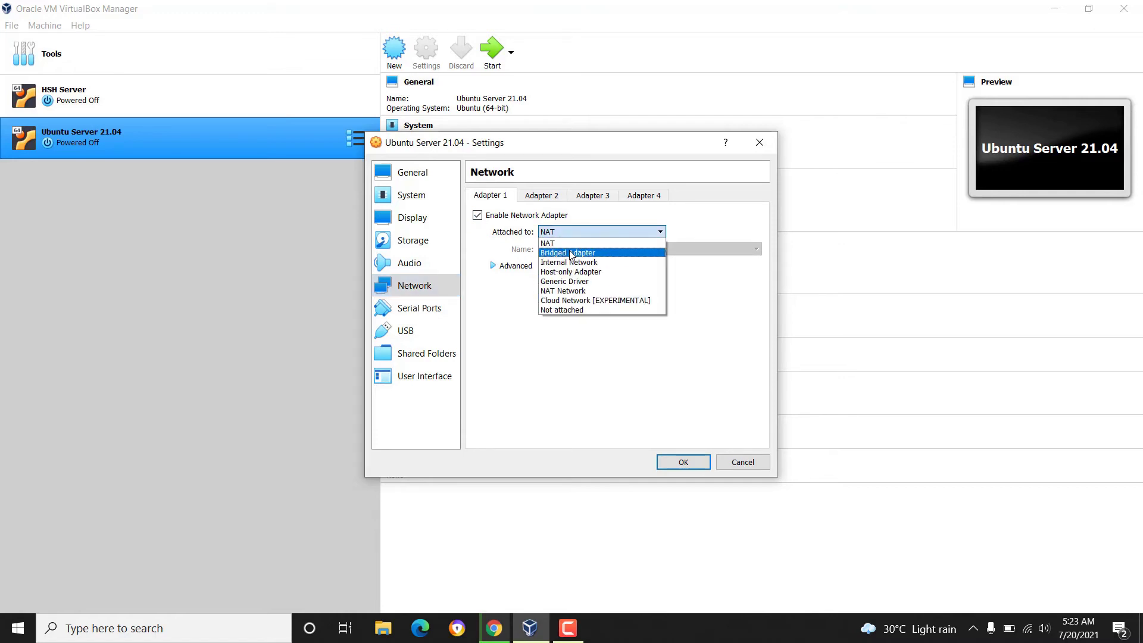
left_click(571, 253)
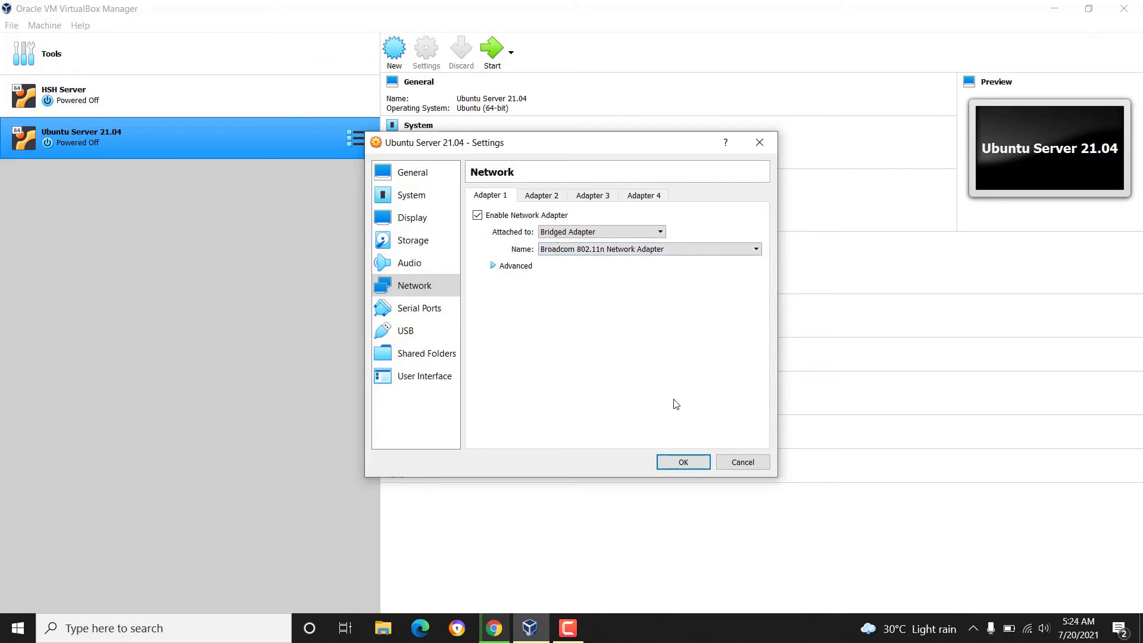
left_click(684, 463)
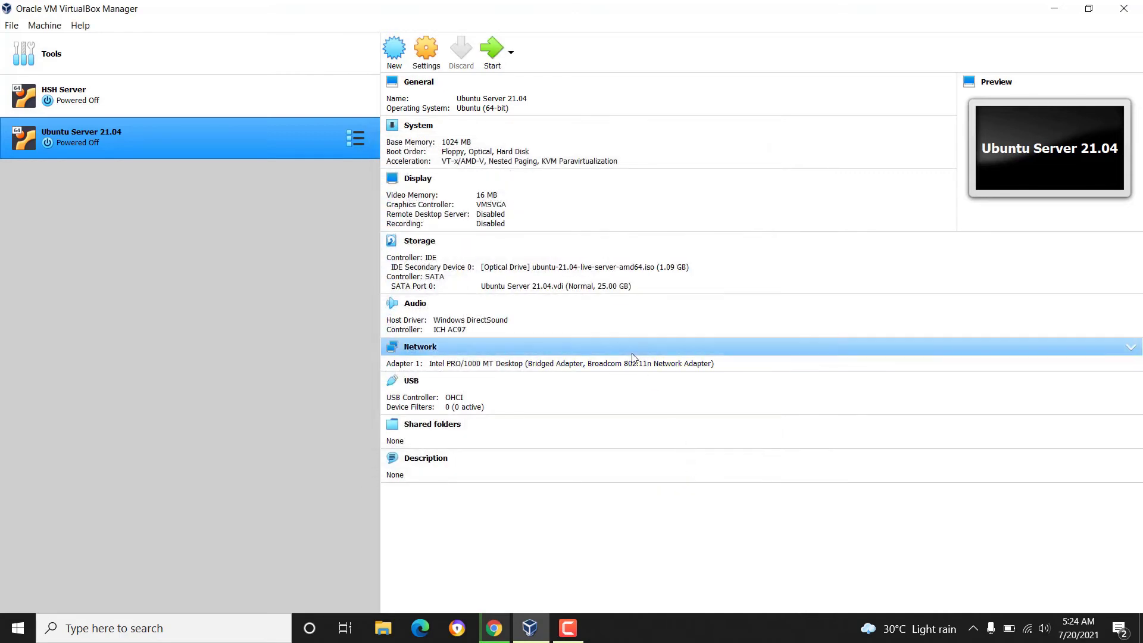
left_click(488, 58)
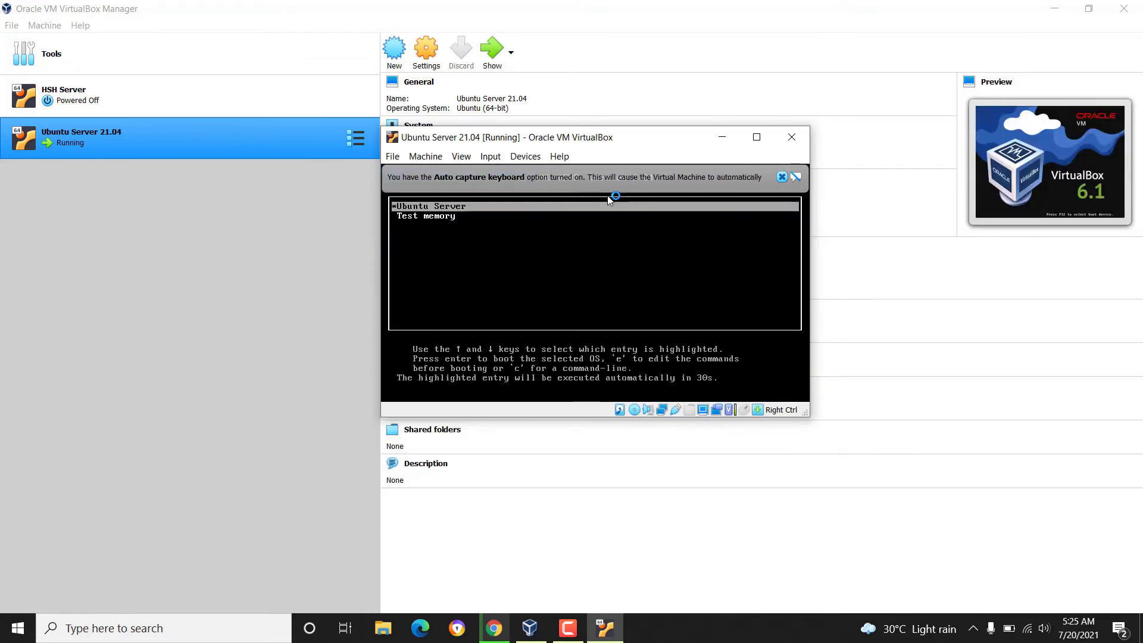
Boot the Ubuntu Server entry from the GRUB menu and maximize the virtual machine window.
left_click(781, 177)
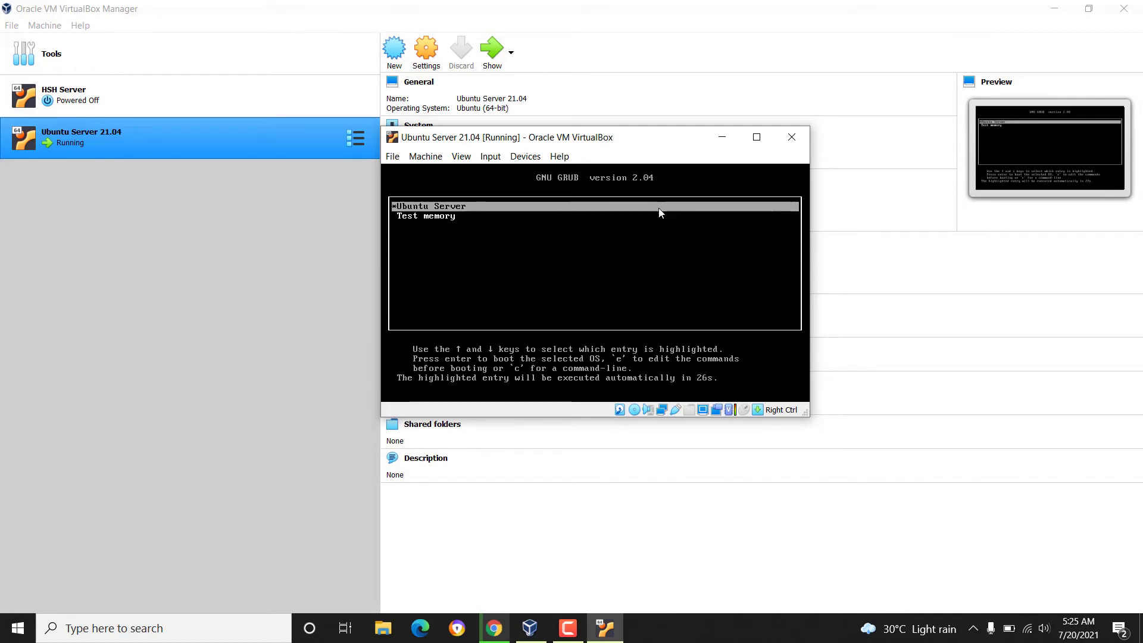
key("Return")
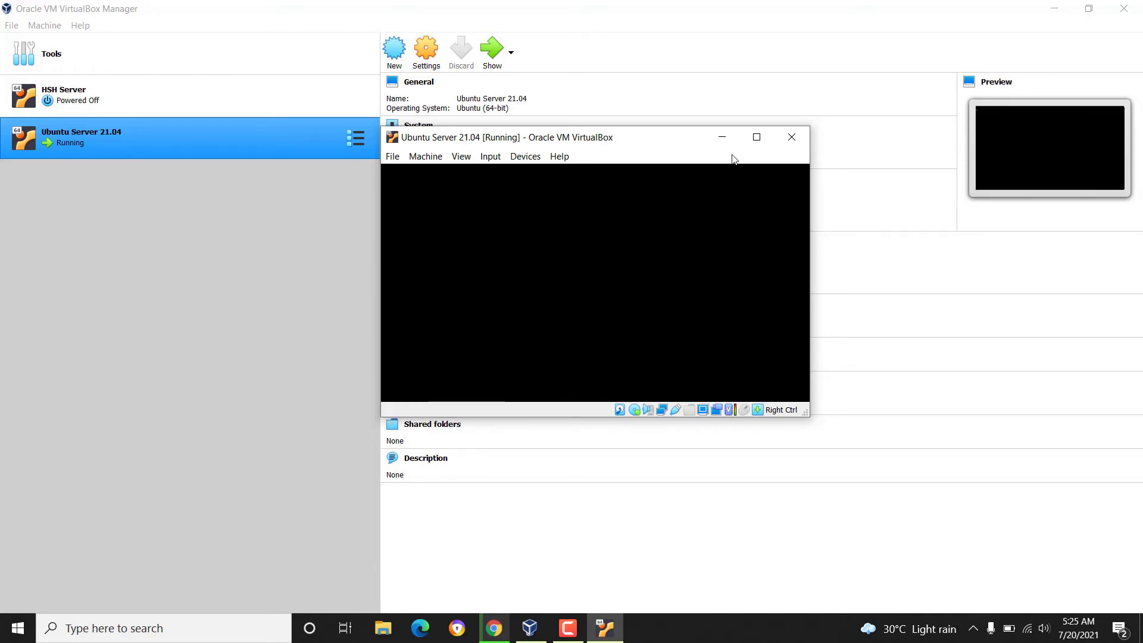
left_click(757, 137)
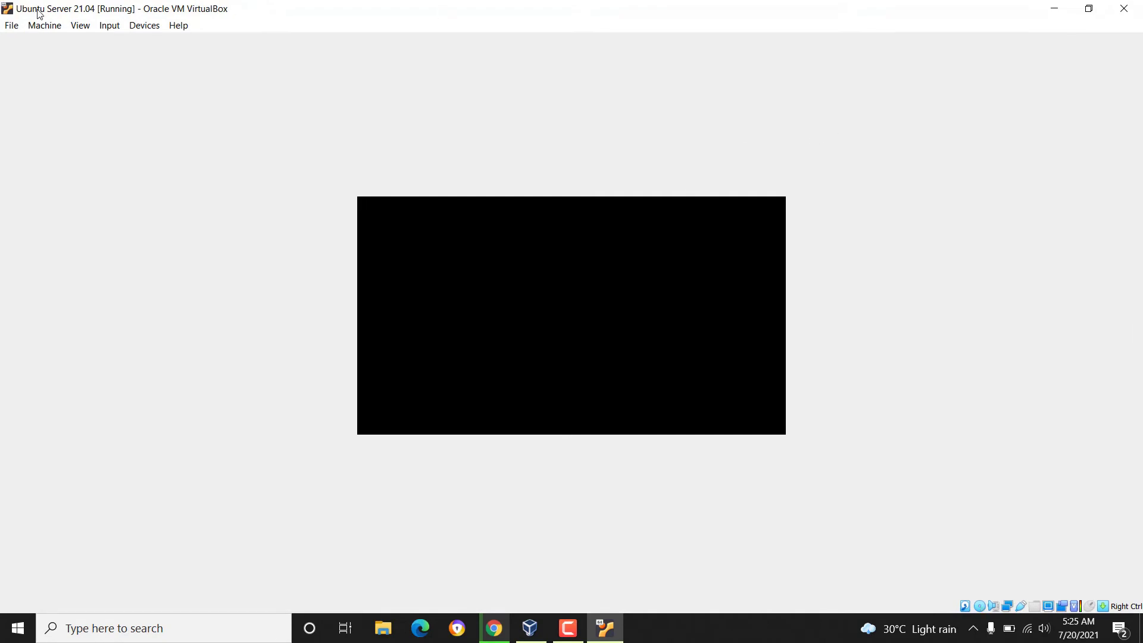
left_click(81, 26)
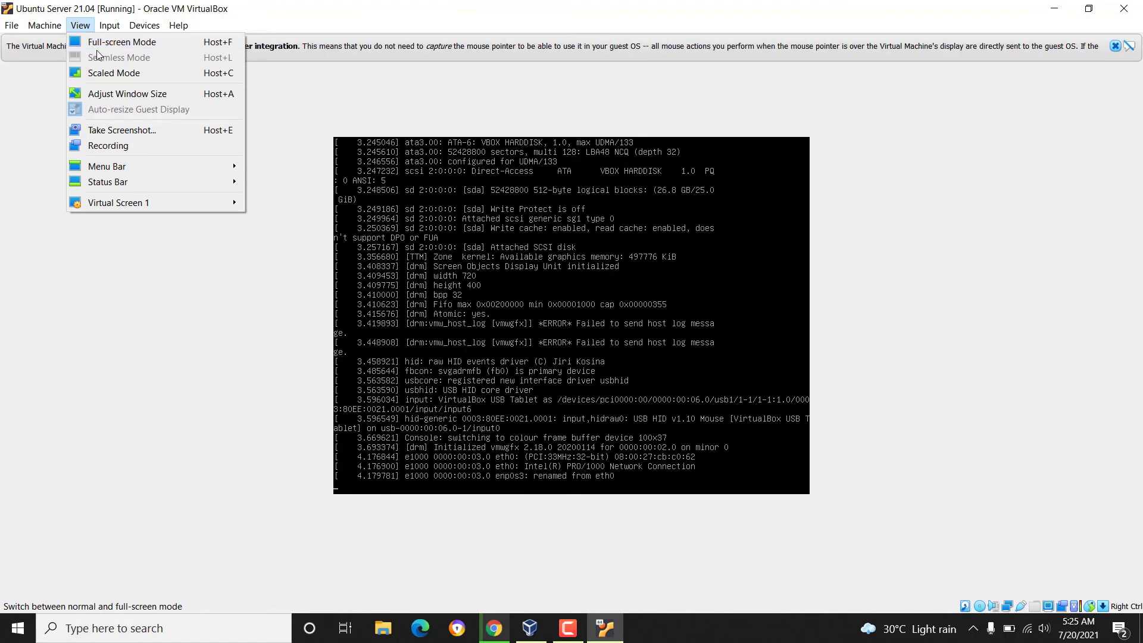
left_click(155, 93)
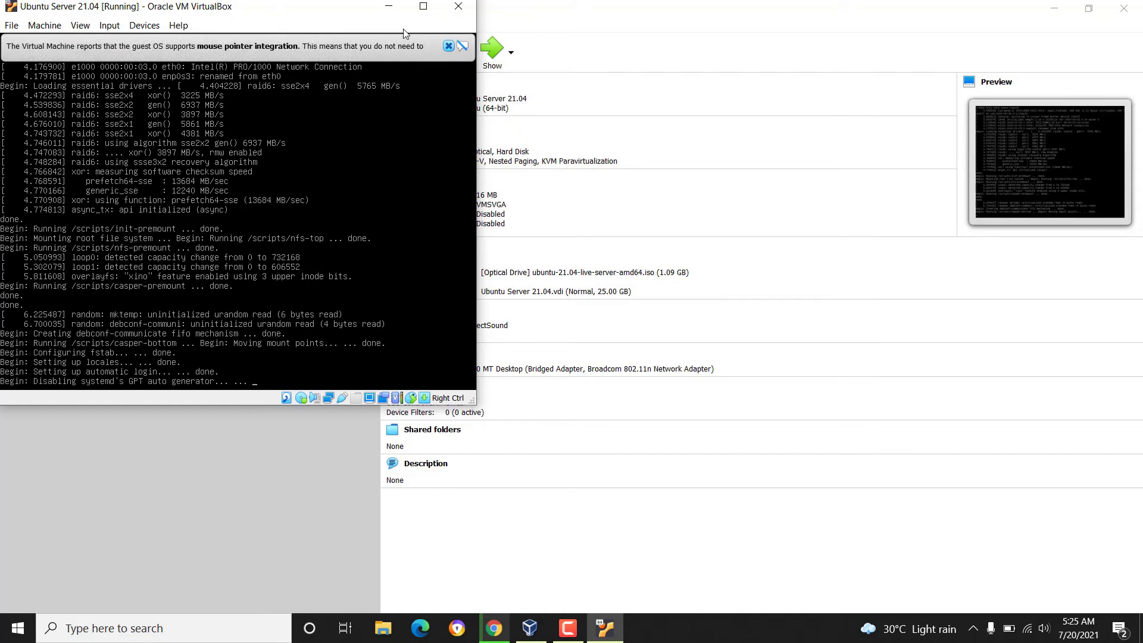
left_click(423, 7)
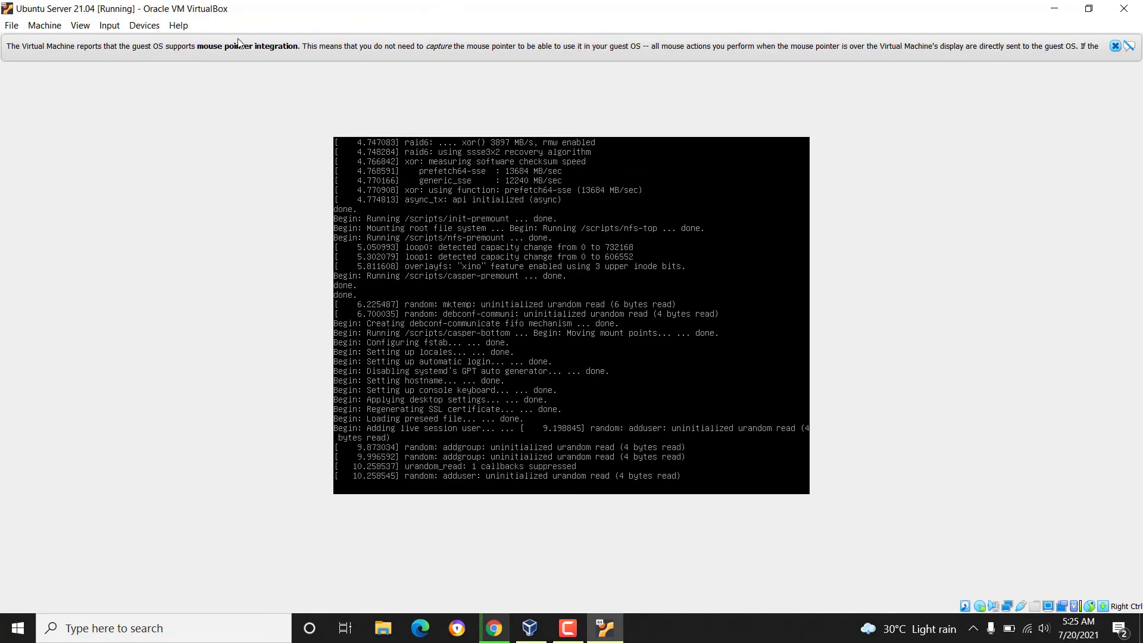
Switch the virtual machine display to full-screen mode and confirm the switch.
left_click(116, 27)
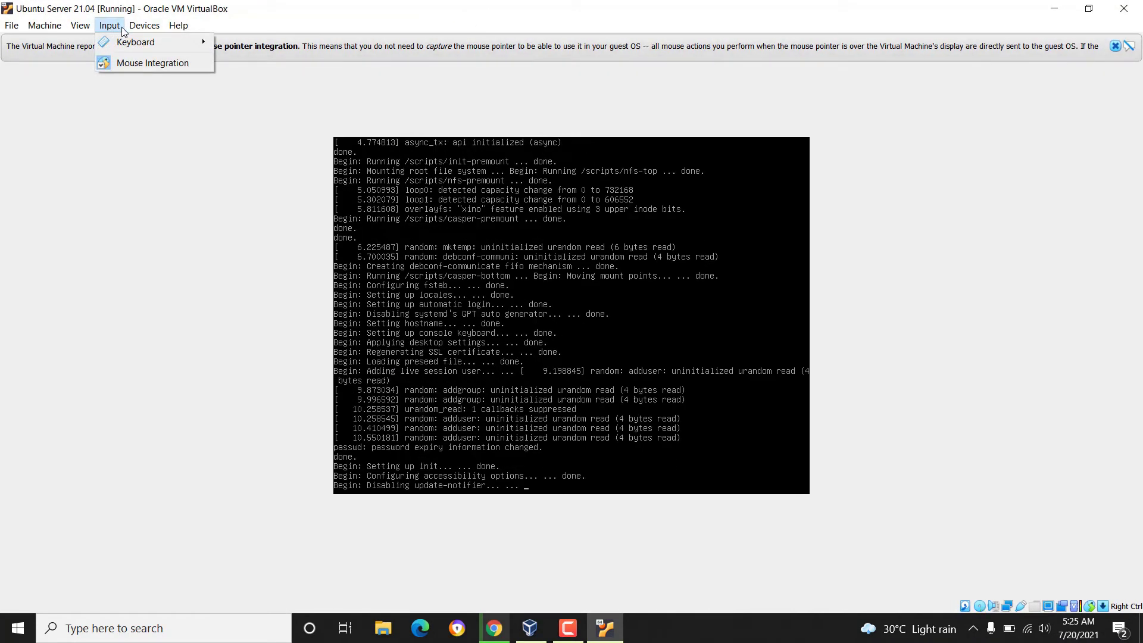
left_click(144, 25)
left_click(81, 25)
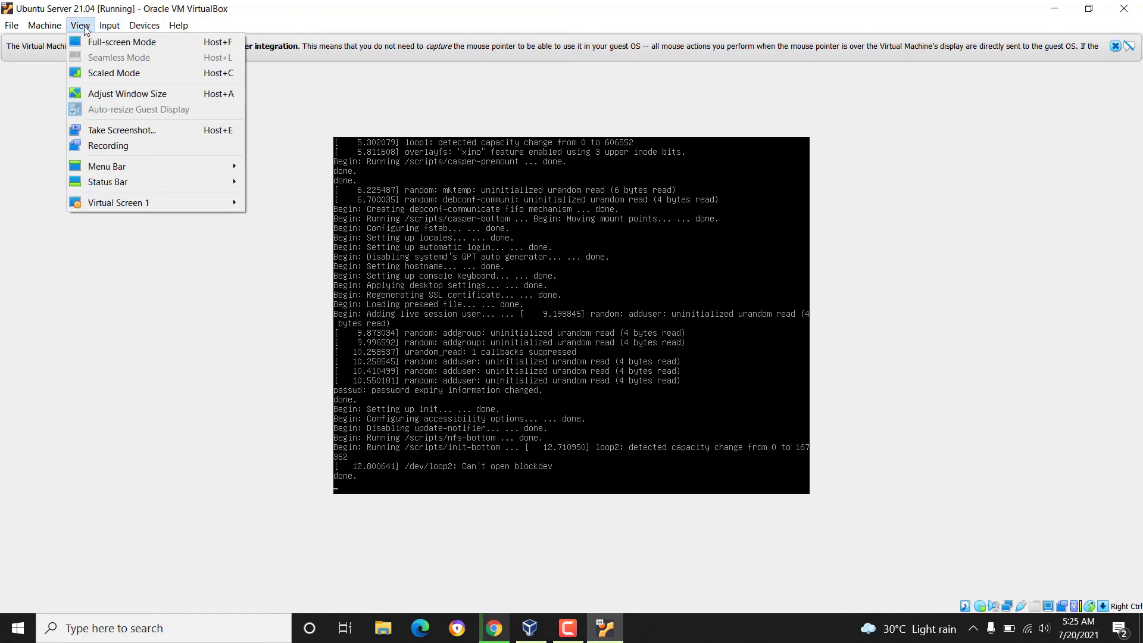
left_click(90, 43)
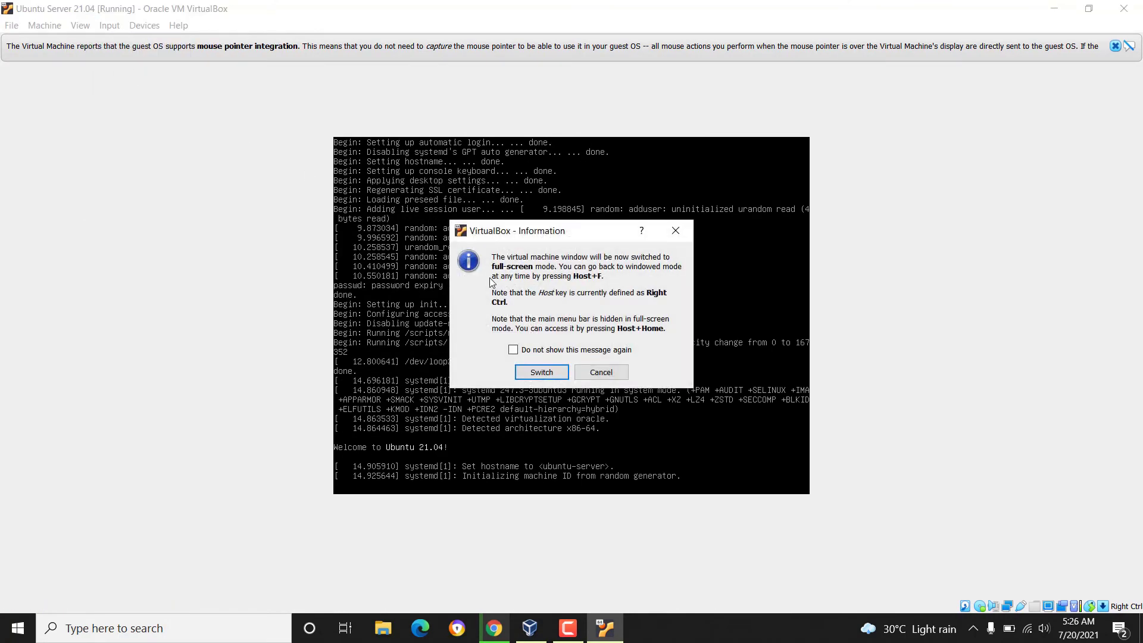
left_click(530, 371)
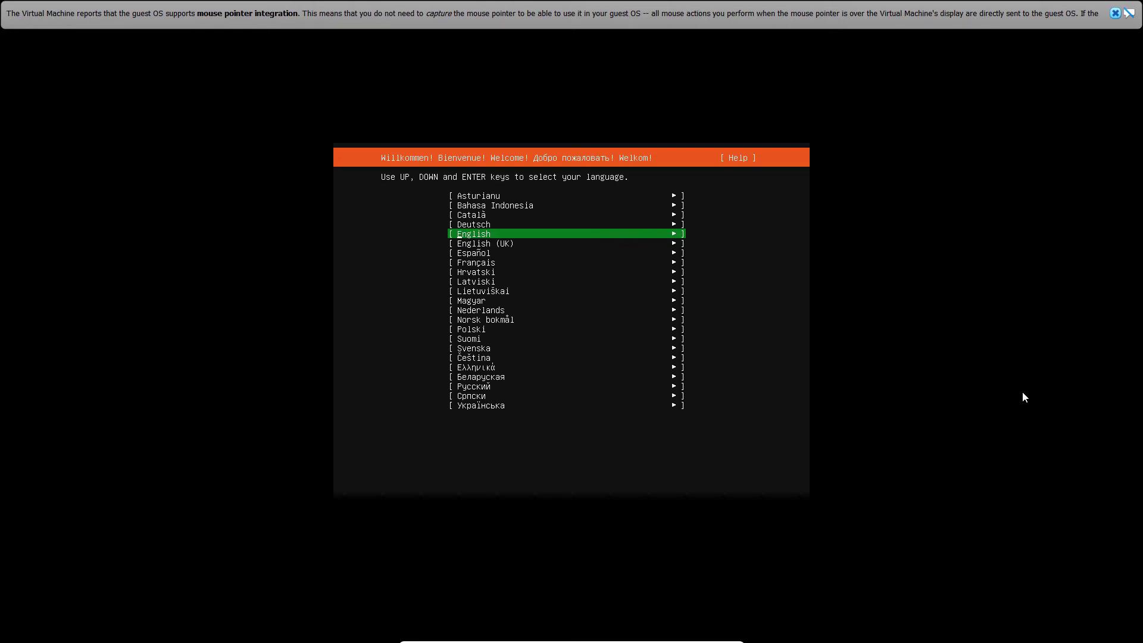
Choose English as the installer language and continue without updating the installer.
key("Return")
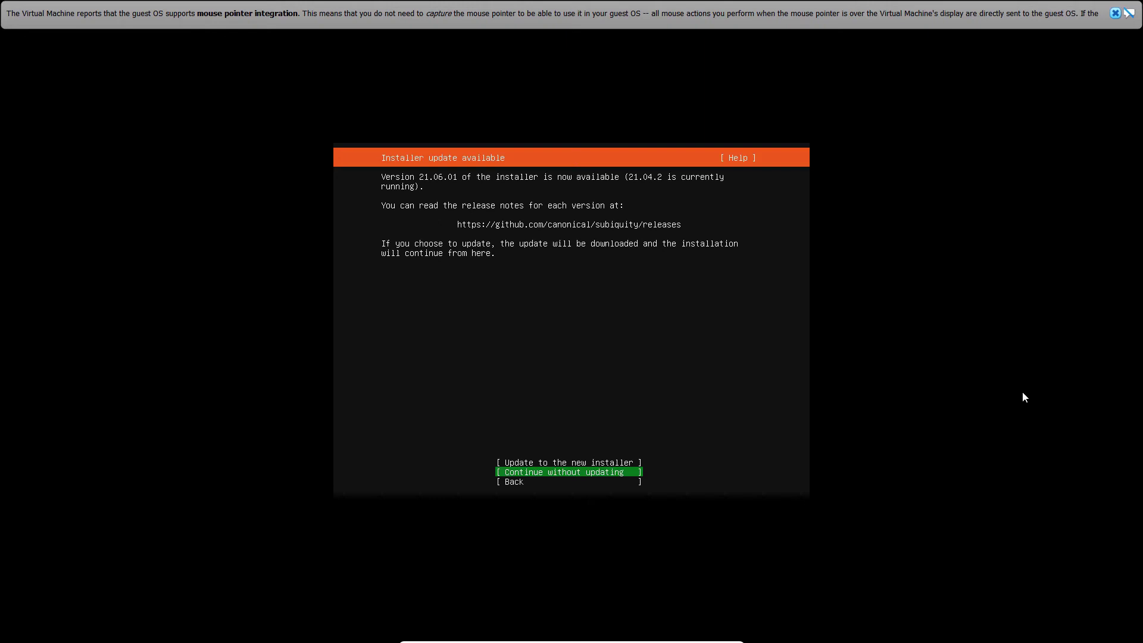
key("Up")
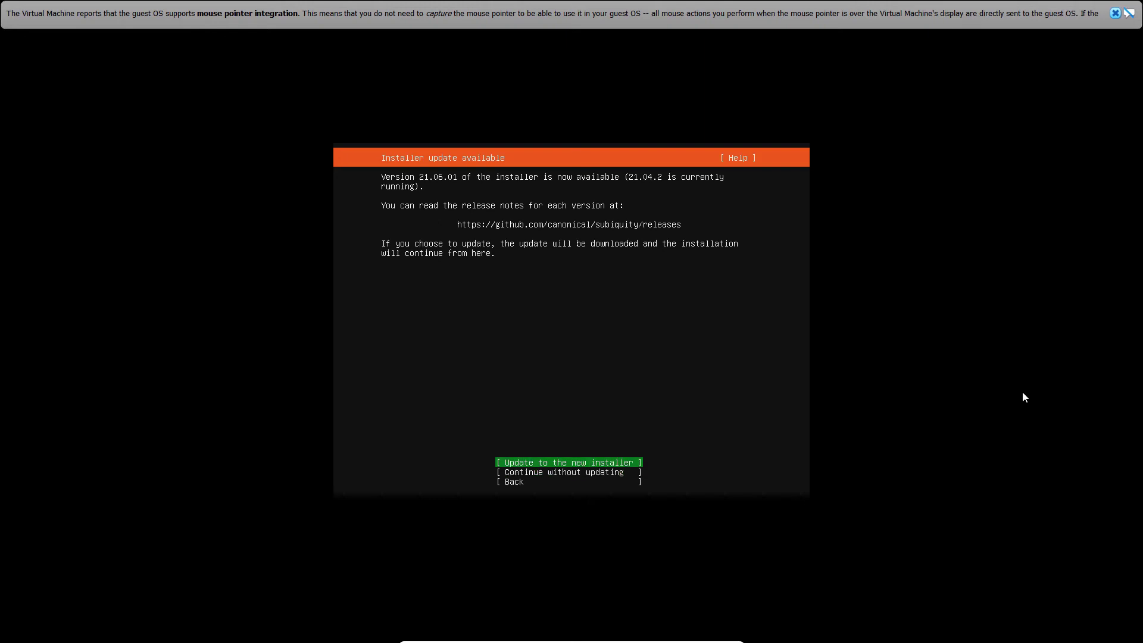
key("Down")
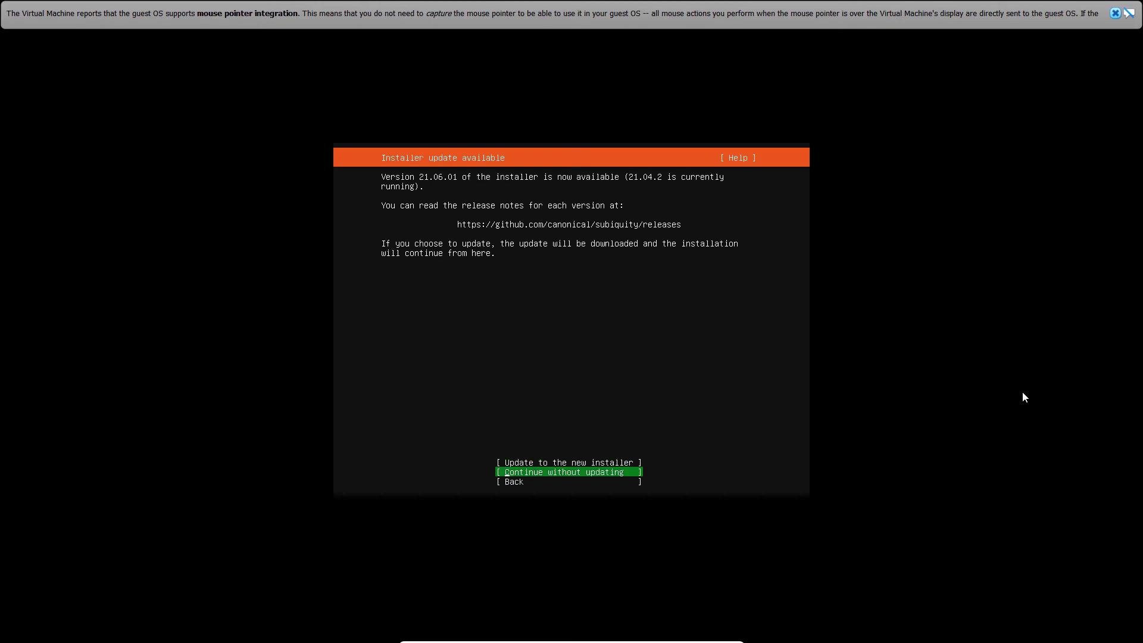
key("Up")
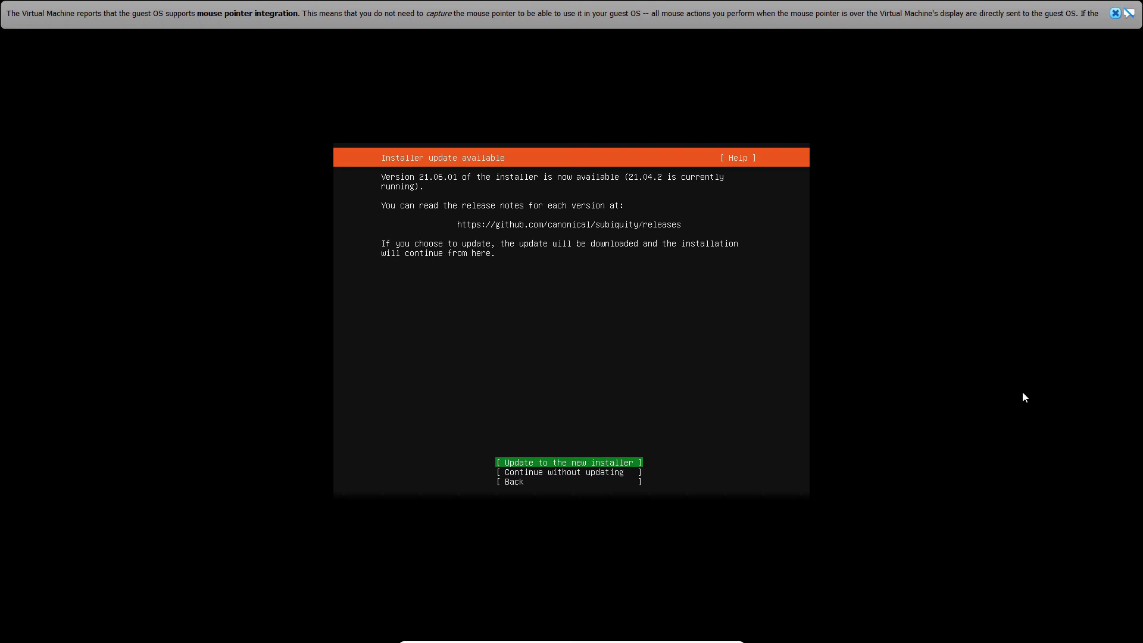
key("Down")
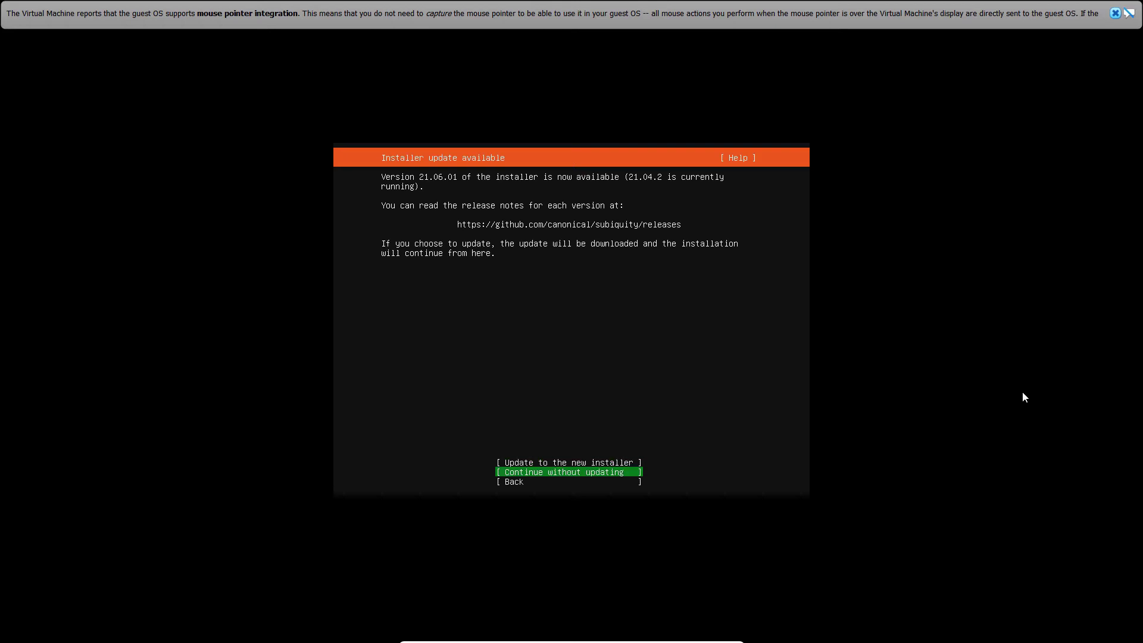
key("Return")
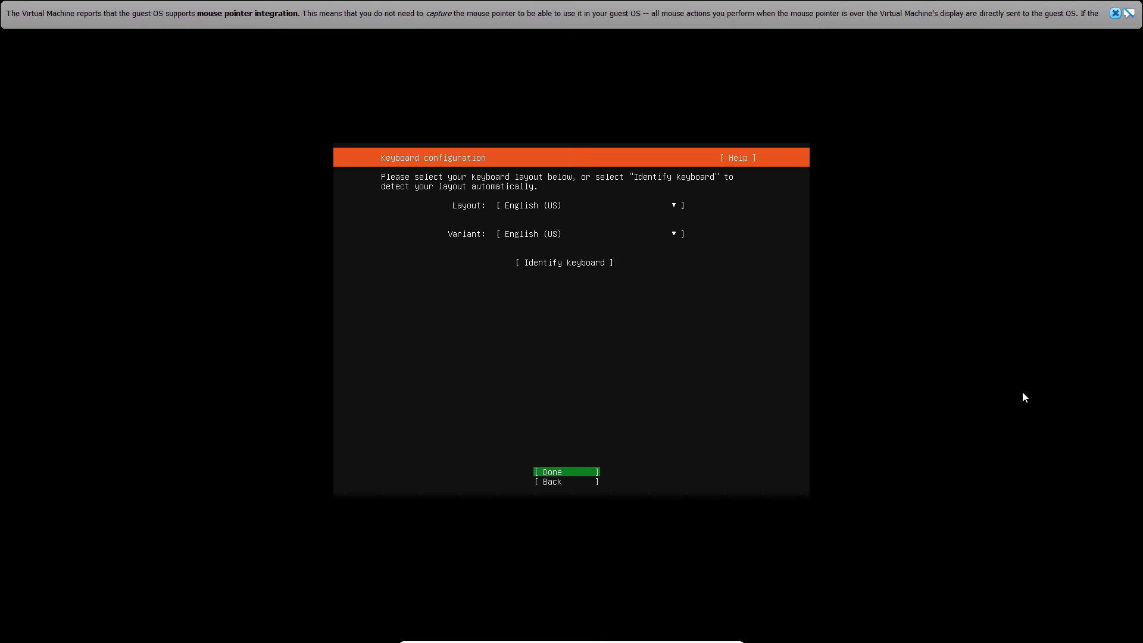
Accept English (US) as both the keyboard layout and variant.
key("Up")
key("Up")
key("Up")
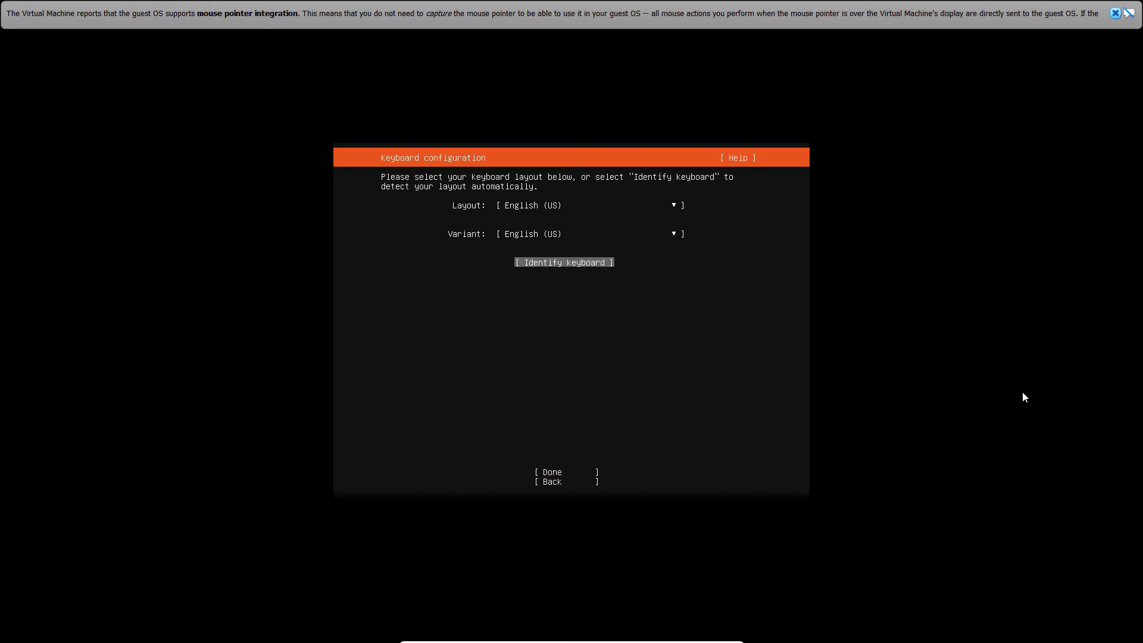
key("Down")
key("Down")
key("Down")
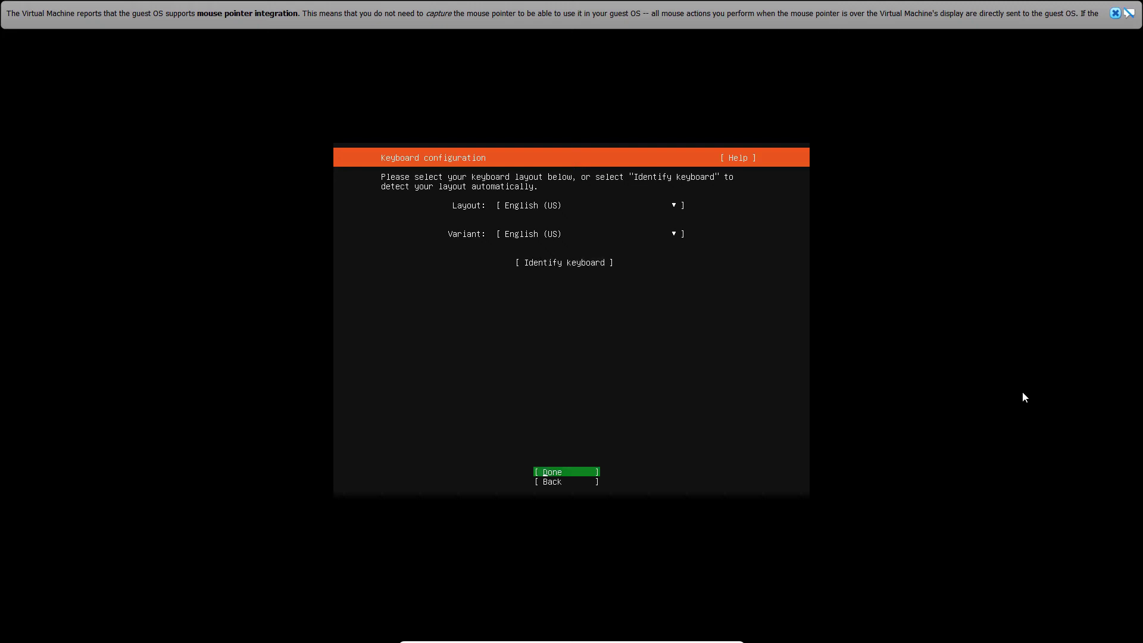
key("Return")
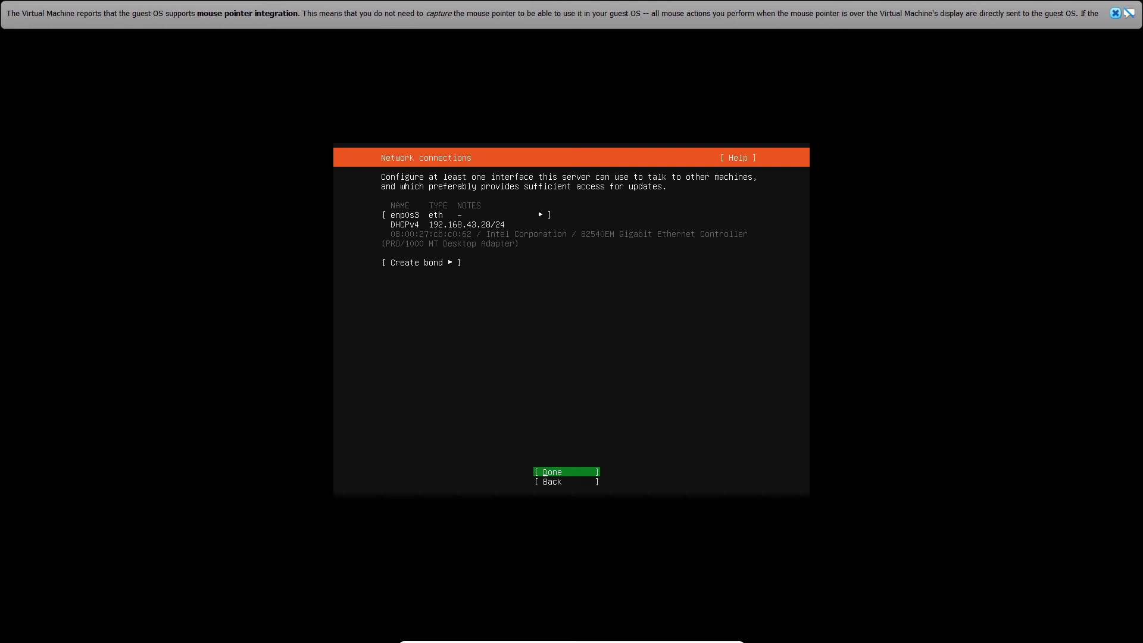
key("Return")
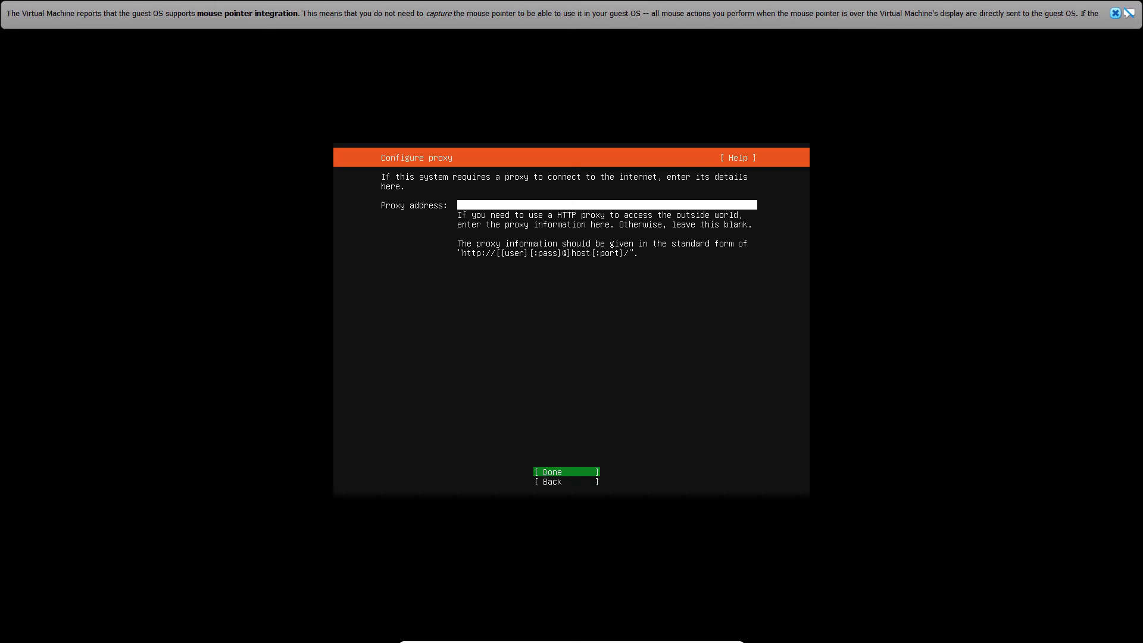
key("Return")
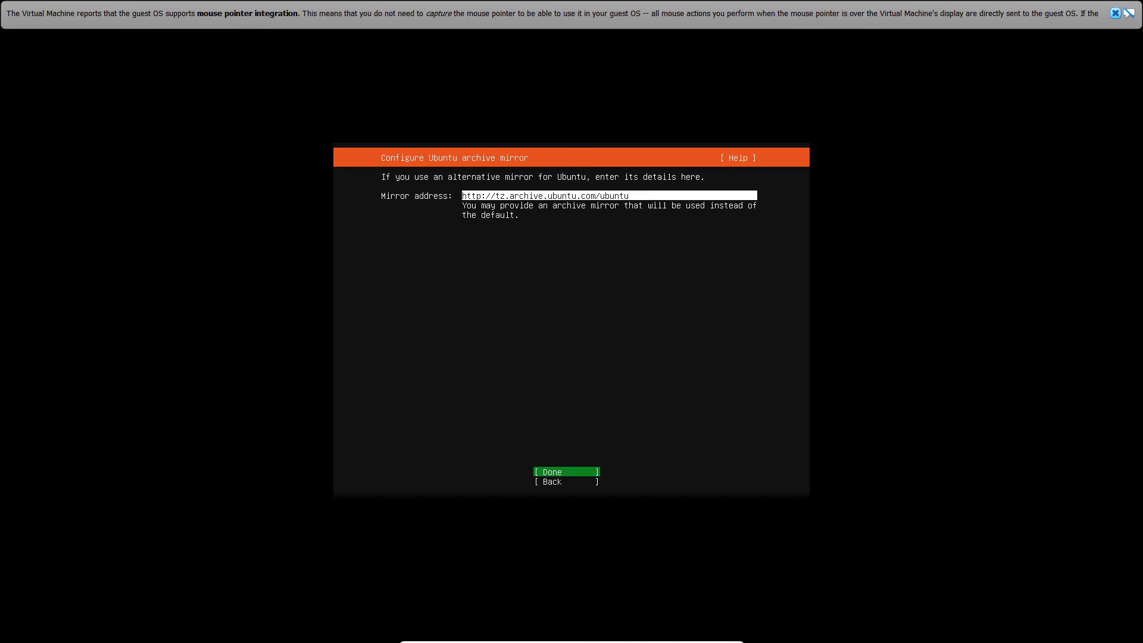
key("Return")
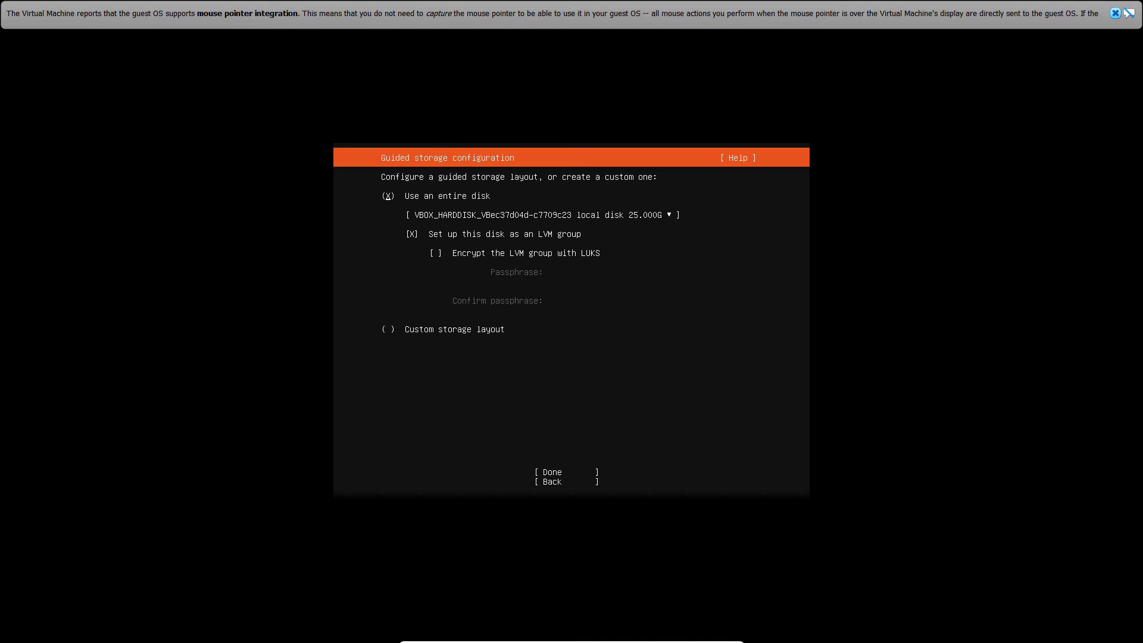
Accept guided storage using the entire 25.000G disk, set up as an LVM group without LUKS encryption.
key("Down")
key("Down")
key("Up")
left_click(542, 214)
key("Down")
key("Down")
key("Down")
key("Down")
key("Down")
key("Down")
key("Up")
key("Return")
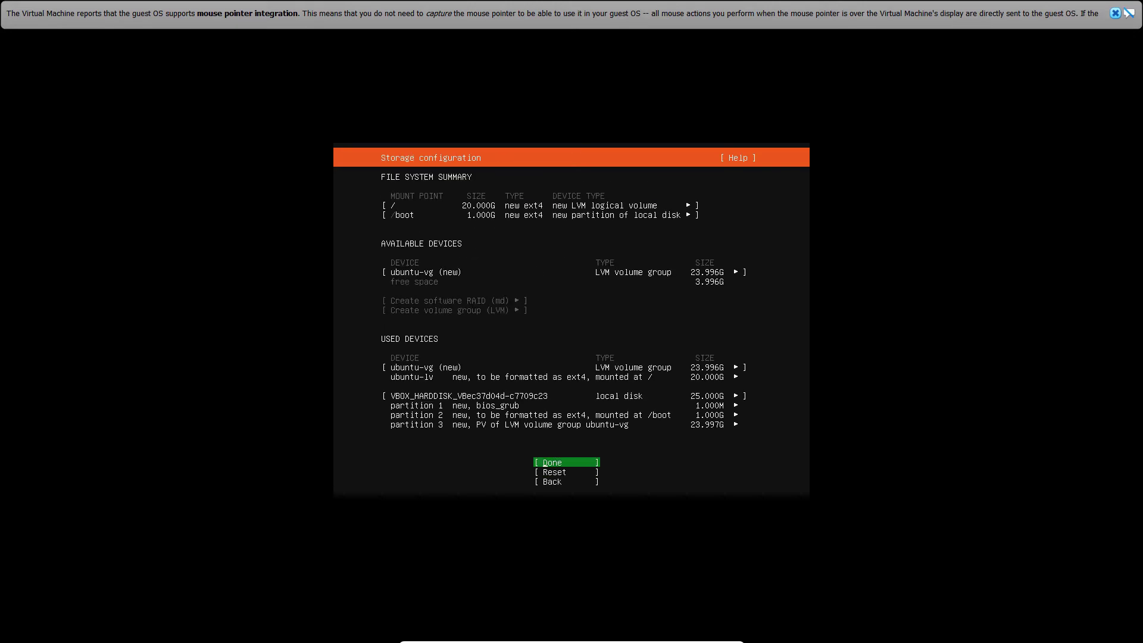
Examine the used devices in the storage summary, including the ubuntu-lv volume and the local disk's partitions.
key("Down")
key("Down")
key("Up")
key("Up")
key("Up")
key("Up")
key("Up")
key("Up")
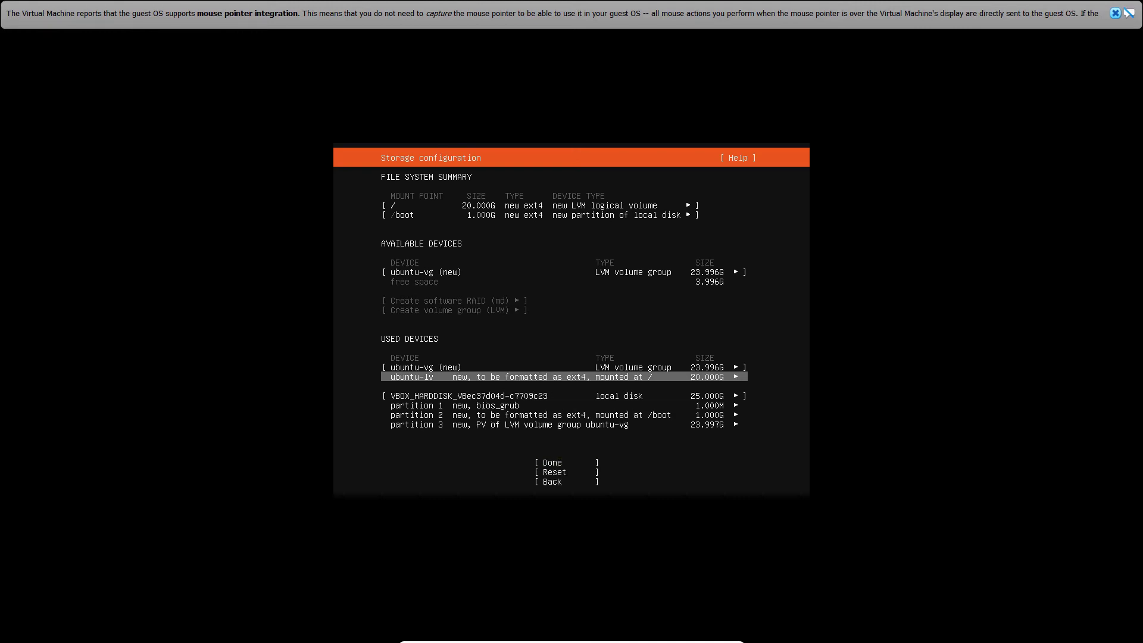
key("Down")
key("Down")
key("Down")
key("Down")
key("Down")
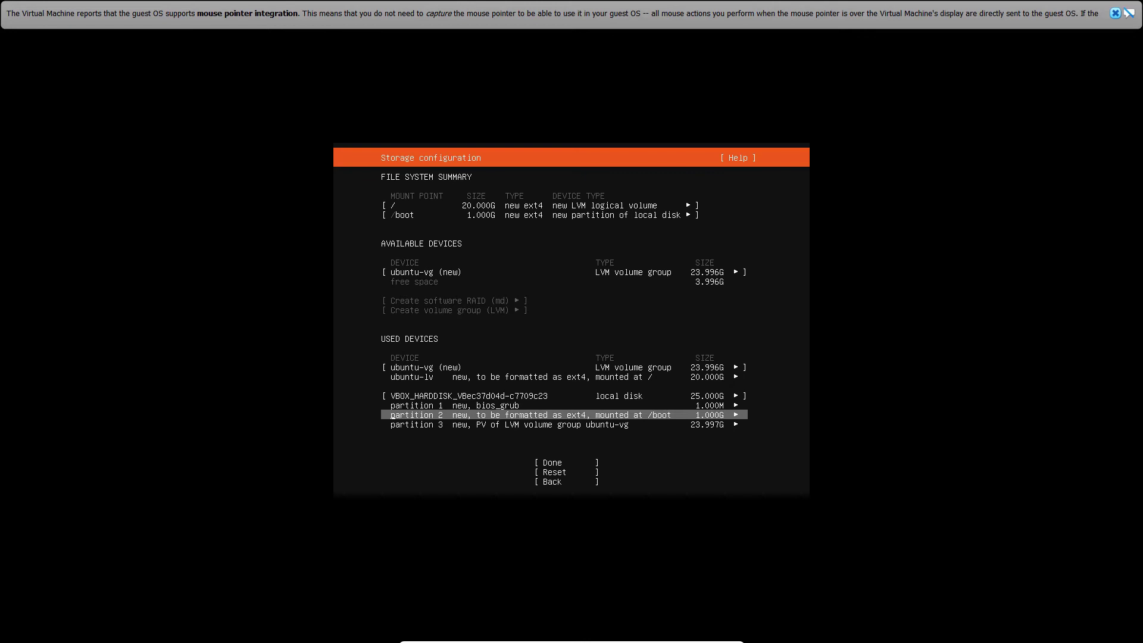
key("Up")
key("Up")
key("Down")
key("Down")
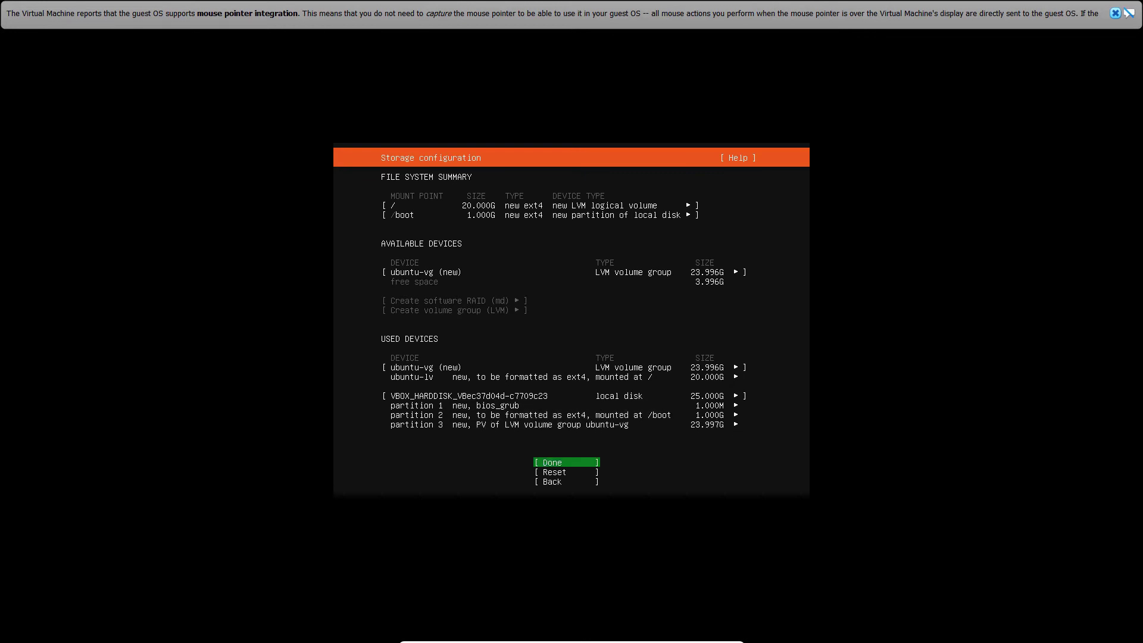
Accept the storage layout and confirm the destructive action to begin the installation.
key("Down")
key("Up")
key("Return")
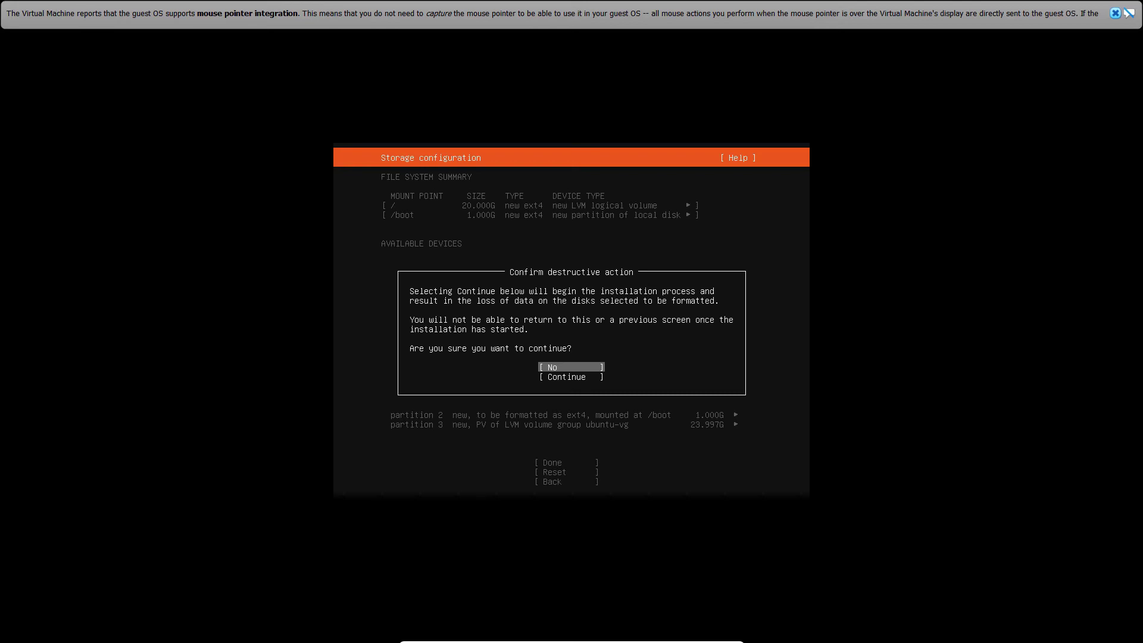
key("Down")
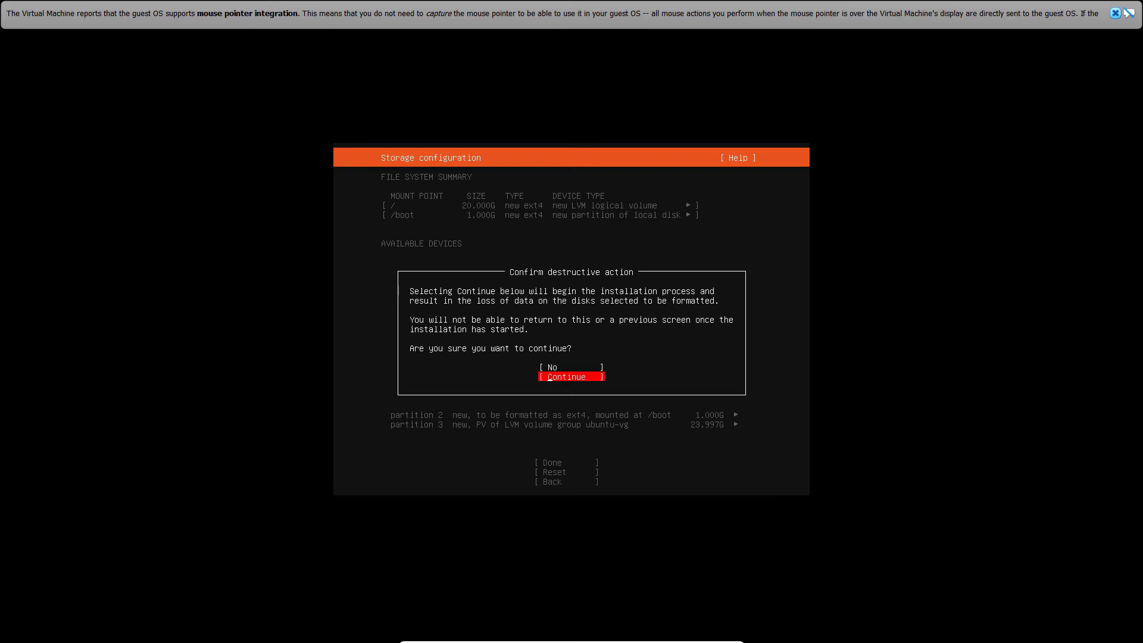
key("Return")
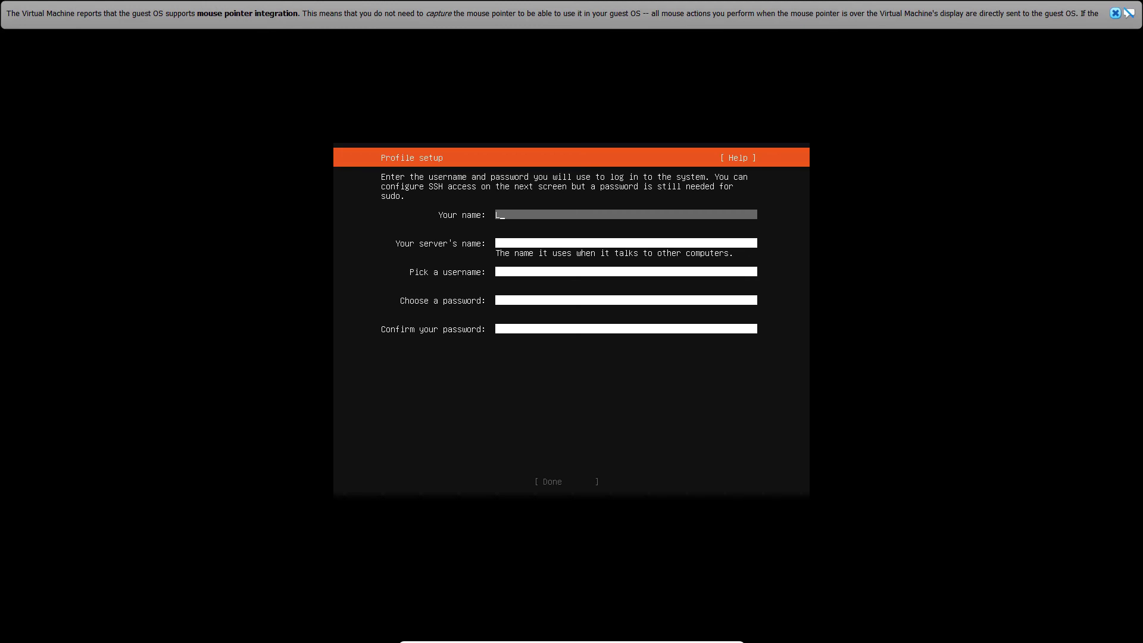
Fill in the profile with Lroot as the name and lsa as the server's name.
type("oot")
left_click(498, 243)
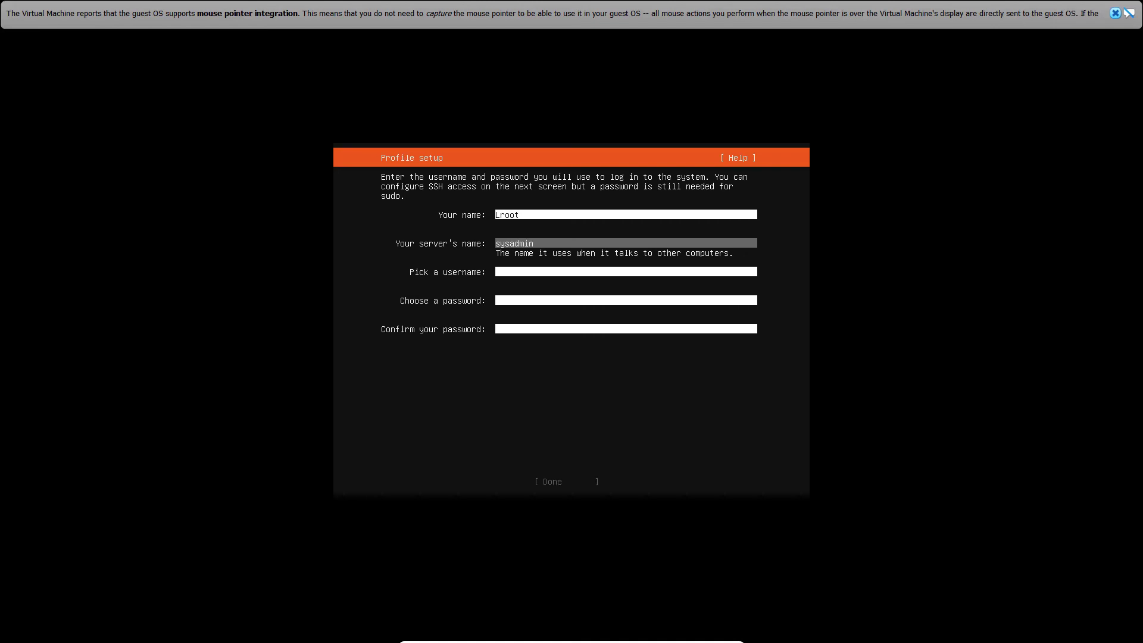
key("BackSpace")
key("BackSpace")
key("BackSpace")
key("BackSpace")
key("BackSpace")
key("BackSpace")
key("BackSpace")
key("BackSpace")
key("Tab")
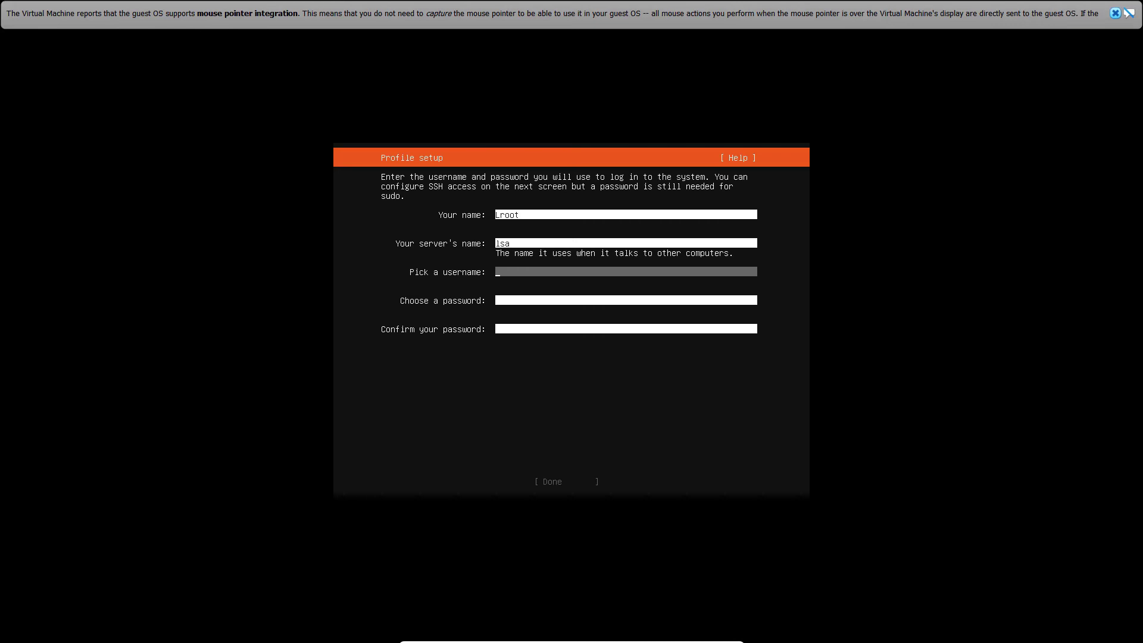
Set the username to lroot, enter and confirm the account password, and submit the profile.
type("lroot")
key("Tab")
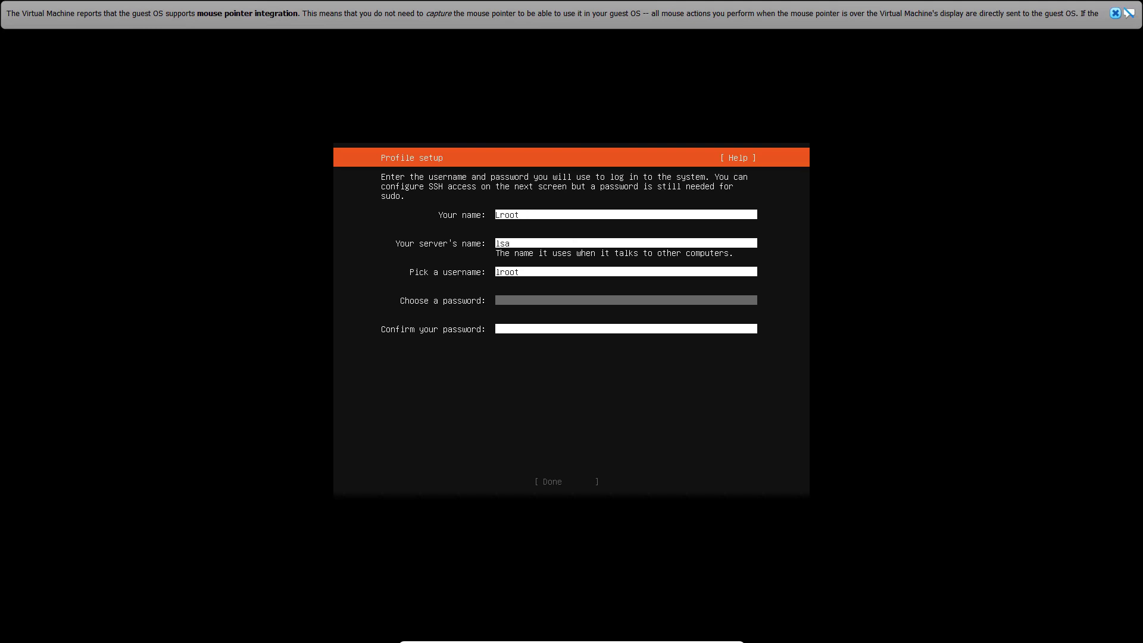
type("********")
key("Tab")
type("*****")
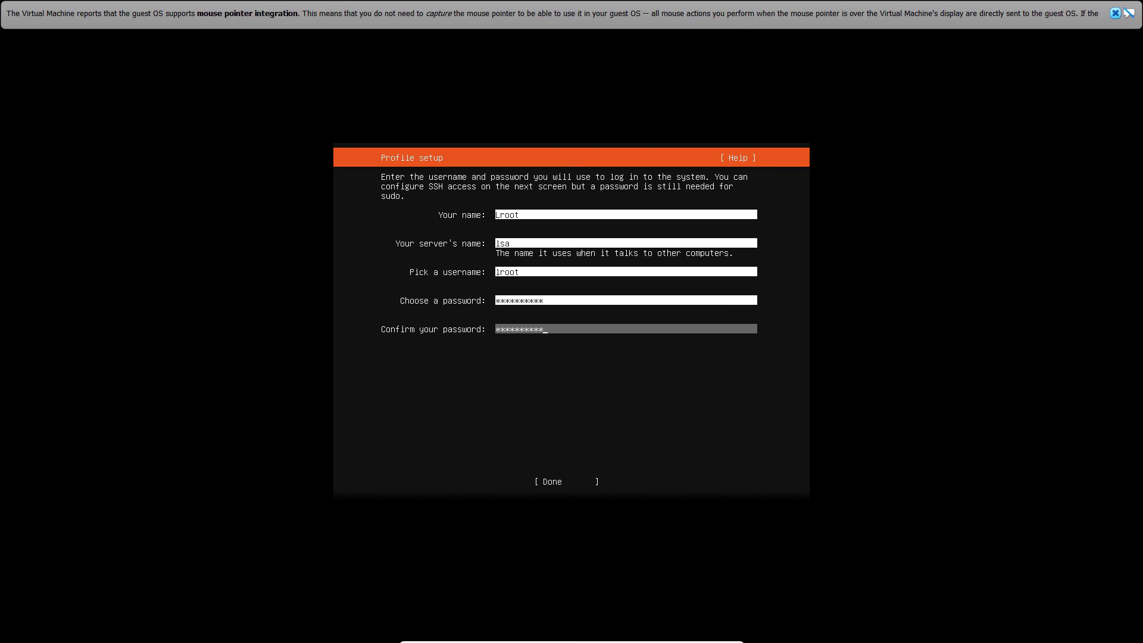
key("Tab")
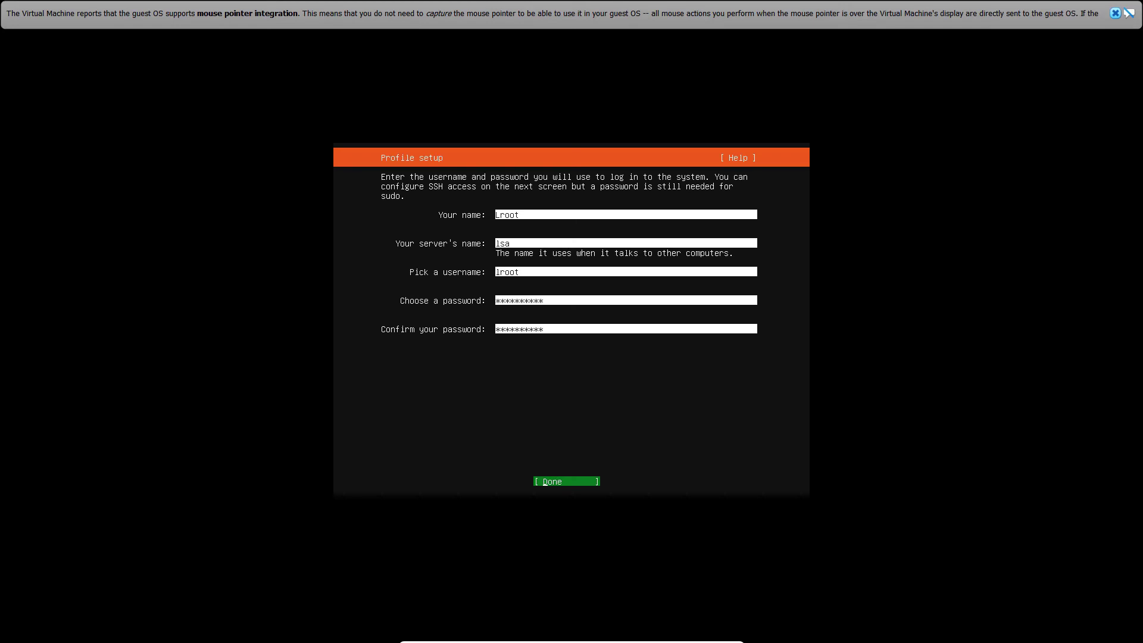
key("Return")
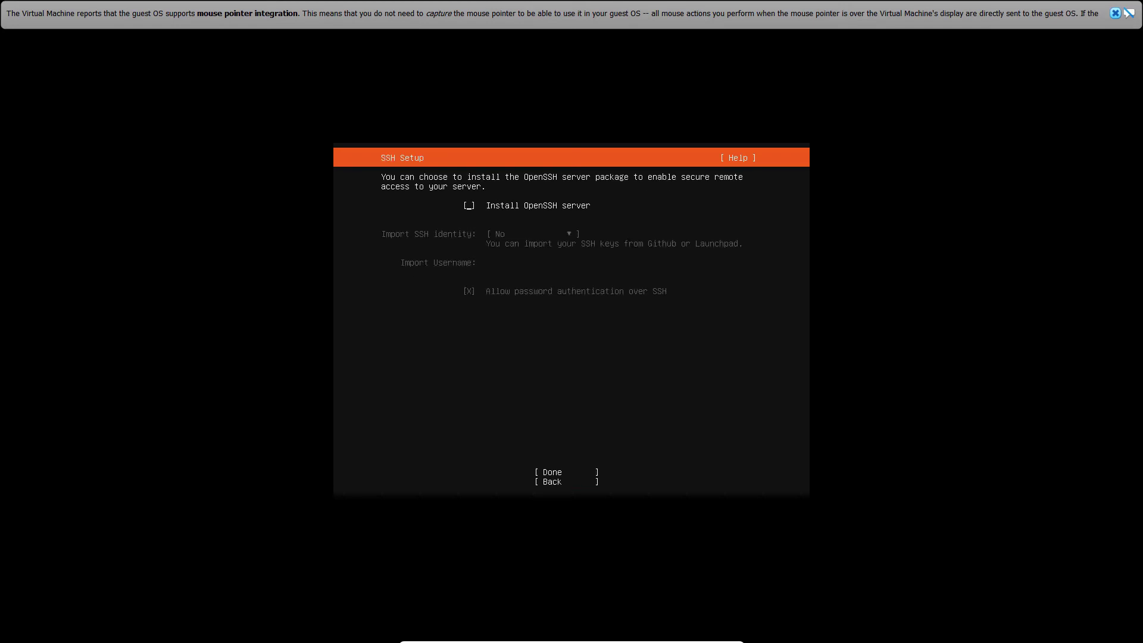
Enable installation of the OpenSSH server without importing an SSH identity and submit the SSH setup.
key("space")
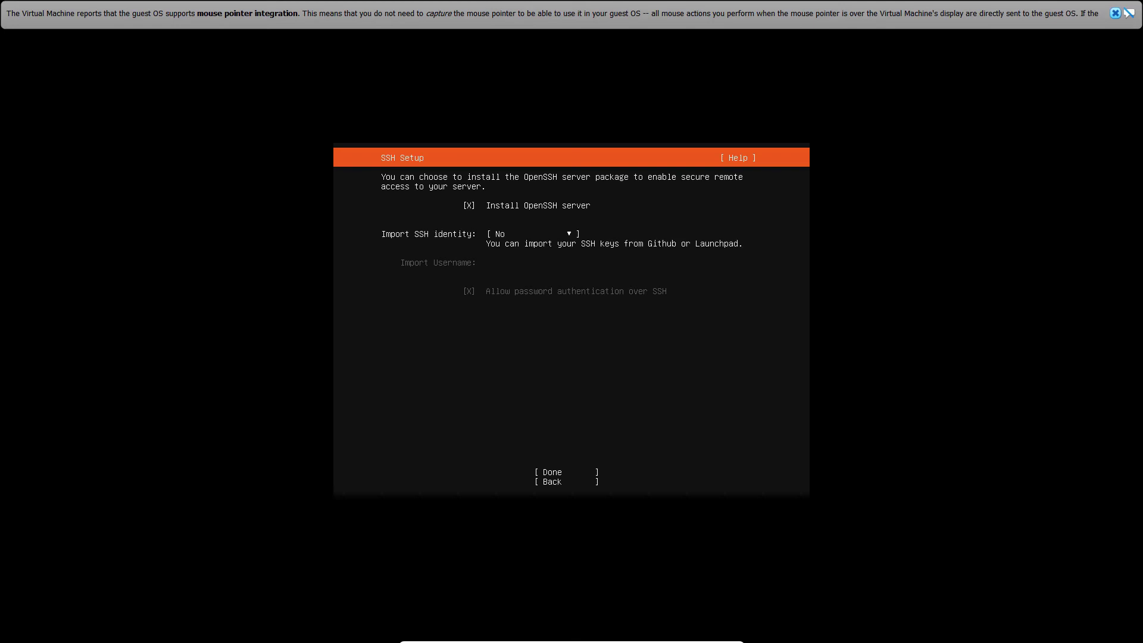
key("Tab")
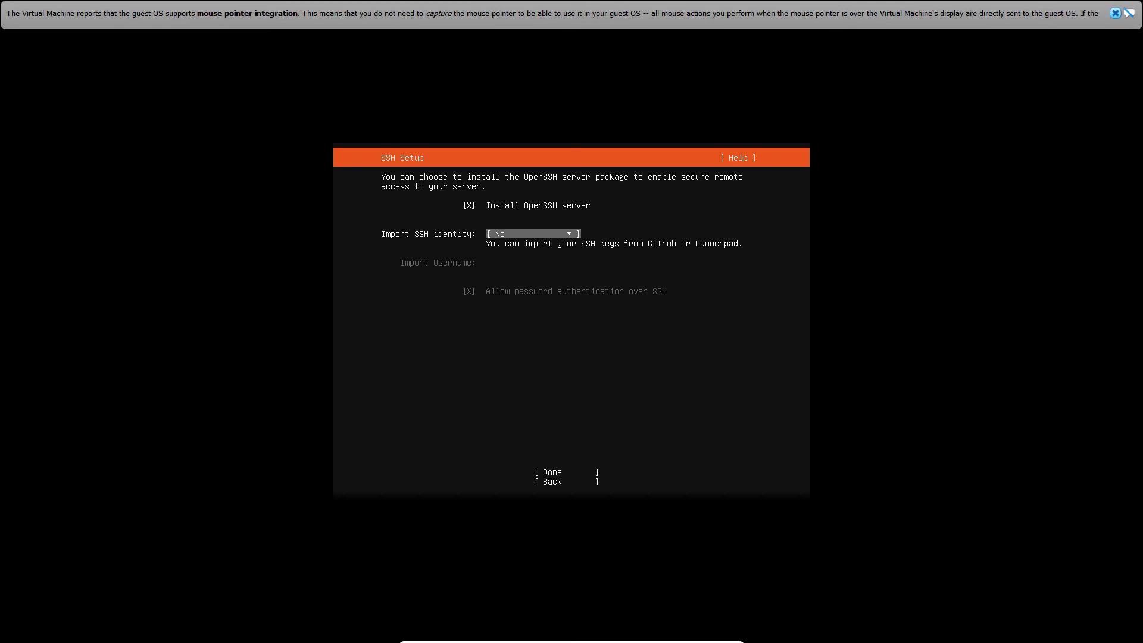
key("Tab")
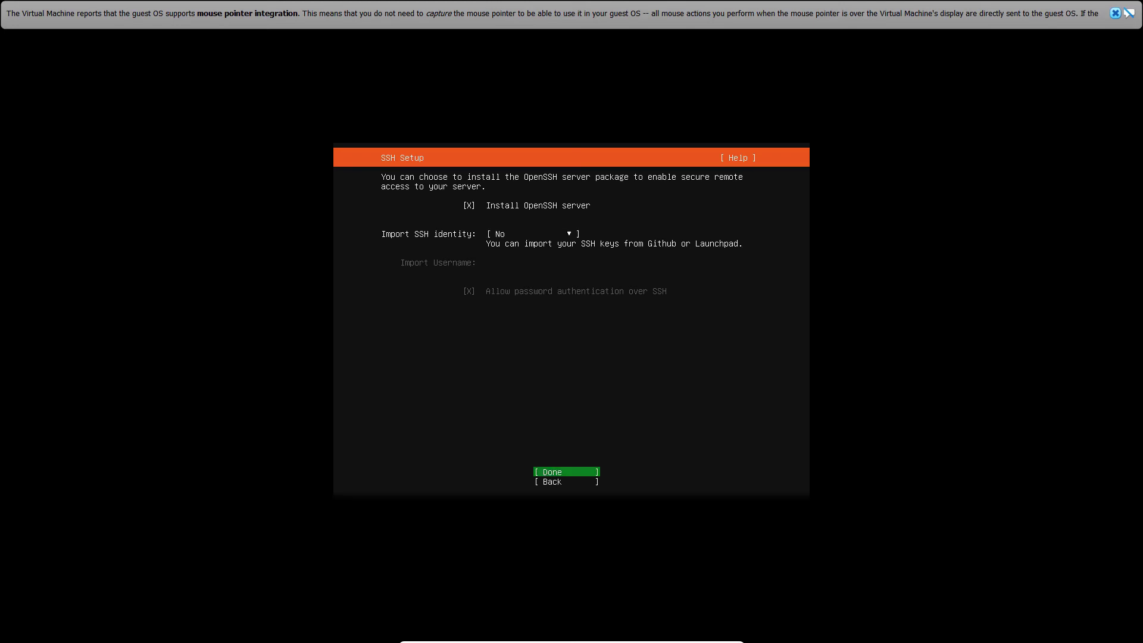
key("Return")
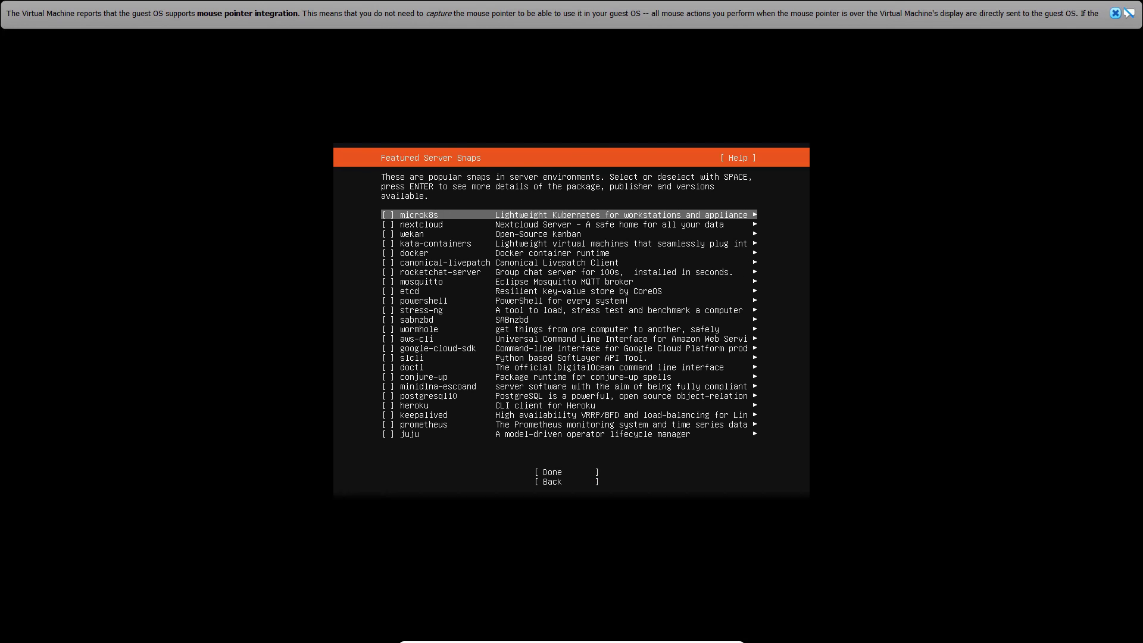
Look through the featured server snaps to see which packages are offered for installation.
key("Down")
key("Down")
key("Down")
key("Down")
key("Down")
key("Down")
key("Down")
key("Down")
key("Down")
key("Down")
key("Down")
key("Down")
key("Down")
key("Down")
key("Down")
key("Down")
key("Down")
key("Down")
key("Down")
key("Down")
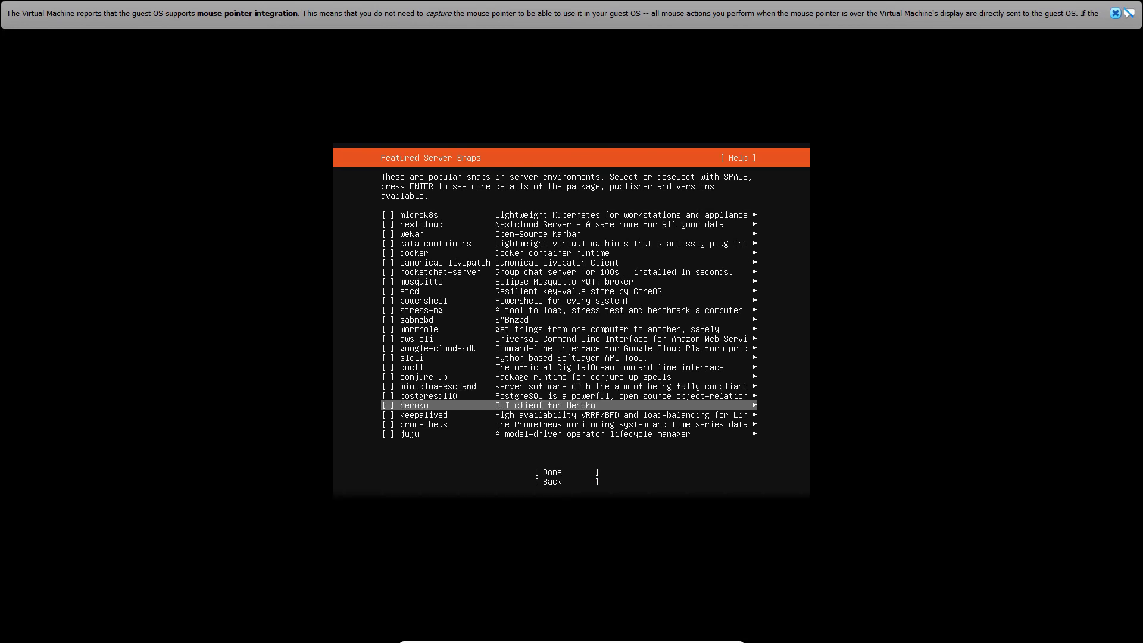
key("Up")
key("Up")
key("Up")
key("Up")
key("Up")
key("Up")
key("Up")
key("Up")
key("Up")
key("Up")
key("Up")
key("Up")
key("Up")
key("Up")
key("Up")
key("Up")
key("Up")
key("Up")
key("Up")
key("Up")
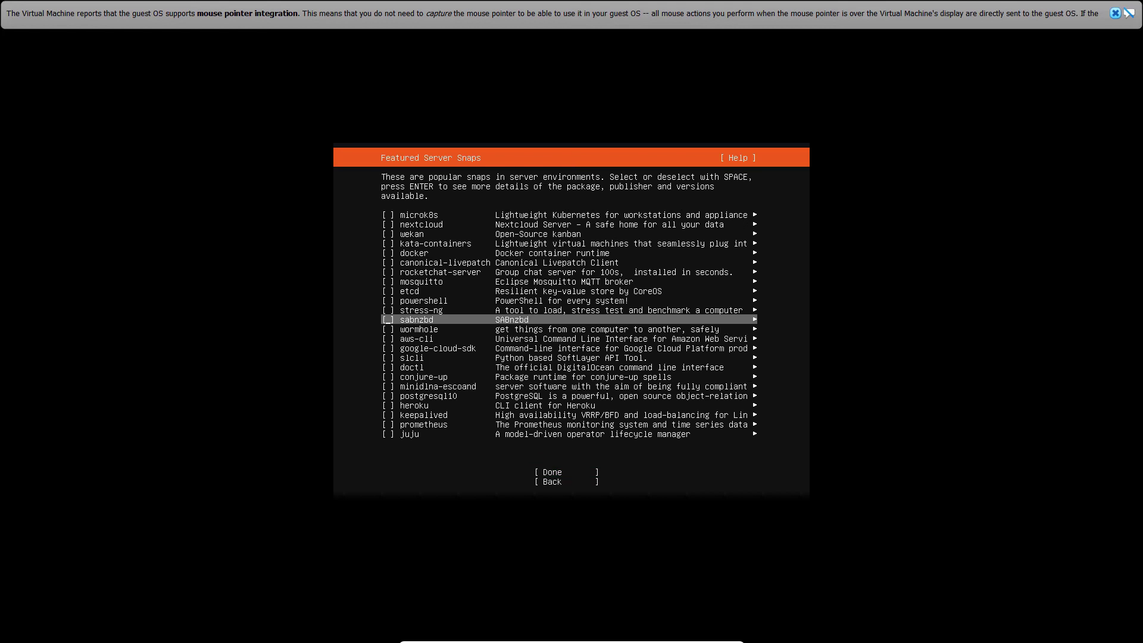
key("Down")
key("Down")
key("Down")
key("Down")
key("Down")
key("Down")
key("Down")
key("Down")
key("Down")
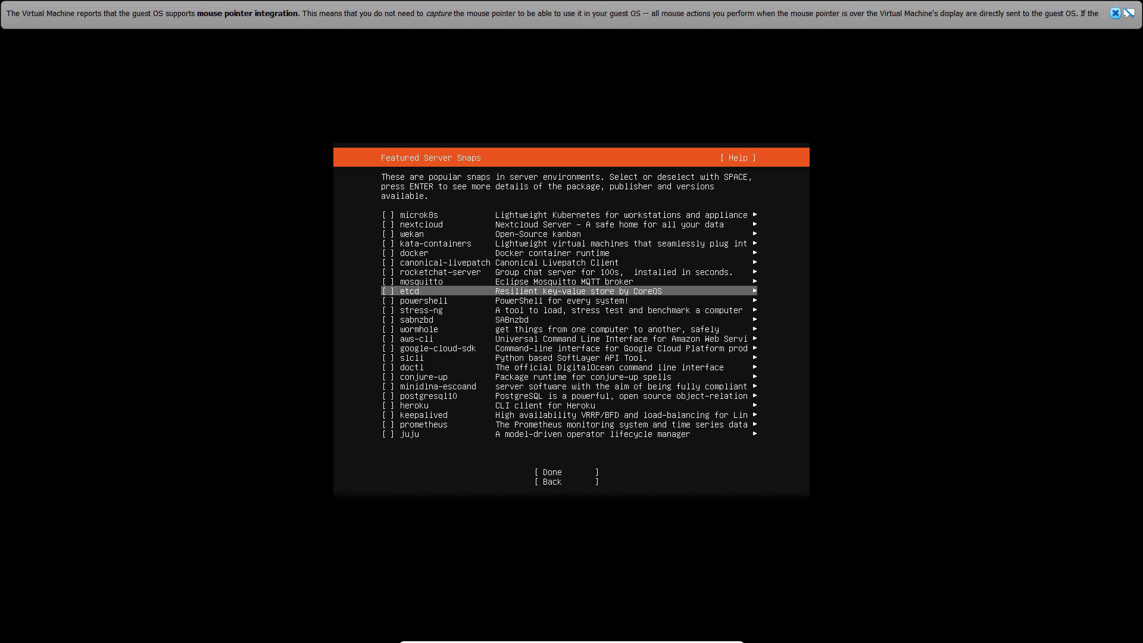
key("Down")
key("Down")
key("Down")
key("Down")
key("Down")
key("Down")
key("Down")
key("Down")
key("Down")
key("Down")
key("Down")
key("Down")
key("Down")
key("Down")
key("Down")
key("Down")
key("Down")
key("Down")
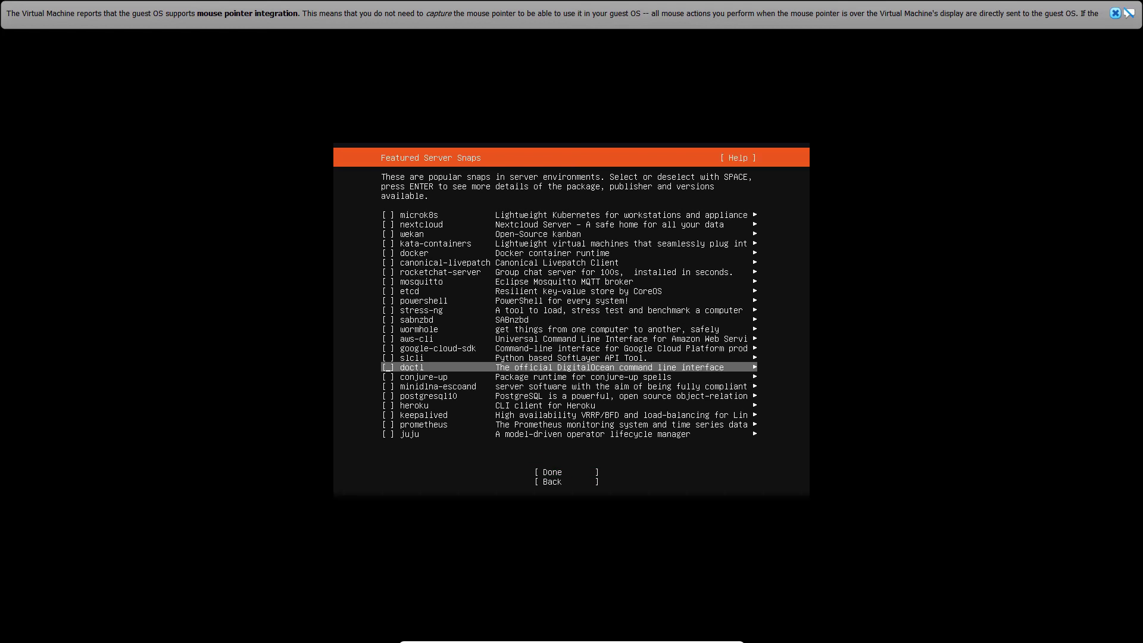
key("Up")
key("Up")
key("Up")
key("Up")
key("Up")
key("Up")
key("Up")
key("Up")
key("Up")
key("Up")
key("Up")
key("Up")
key("Up")
key("Up")
key("Up")
key("Up")
key("Up")
key("Up")
key("Up")
key("Up")
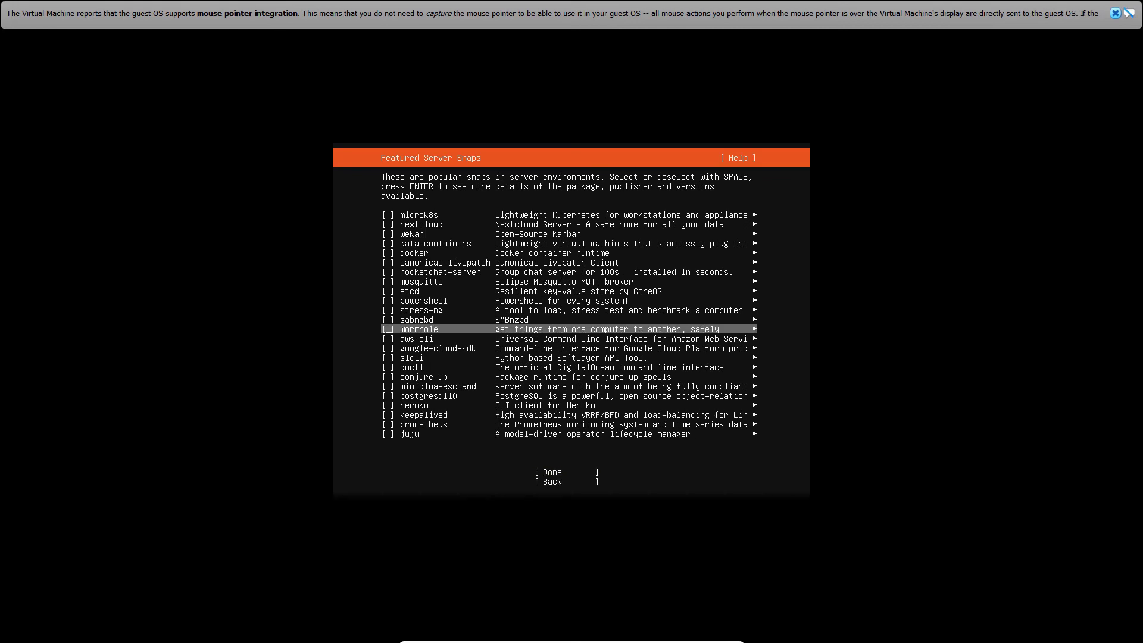
key("Up")
key("Up")
Continue the installation without selecting any of the featured server snaps.
key("Down")
key("Down")
key("Down")
key("Down")
key("Down")
key("Down")
key("Down")
key("Down")
key("Down")
key("Down")
key("Down")
key("Down")
key("Down")
key("Down")
key("Down")
key("Down")
key("Down")
key("Down")
key("Down")
key("Down")
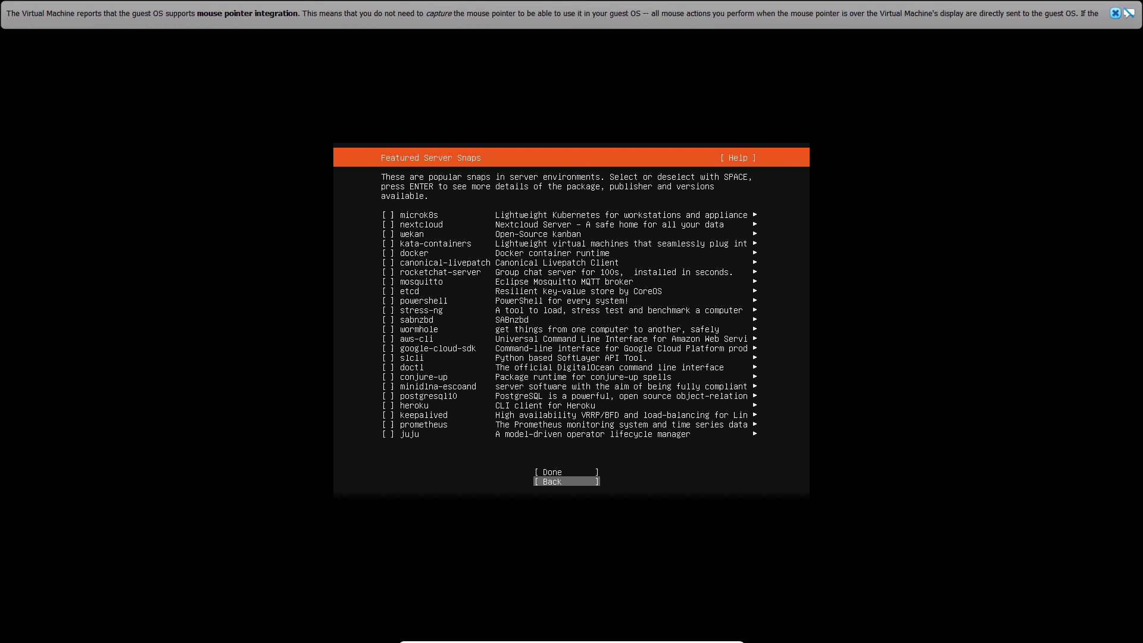
key("Up")
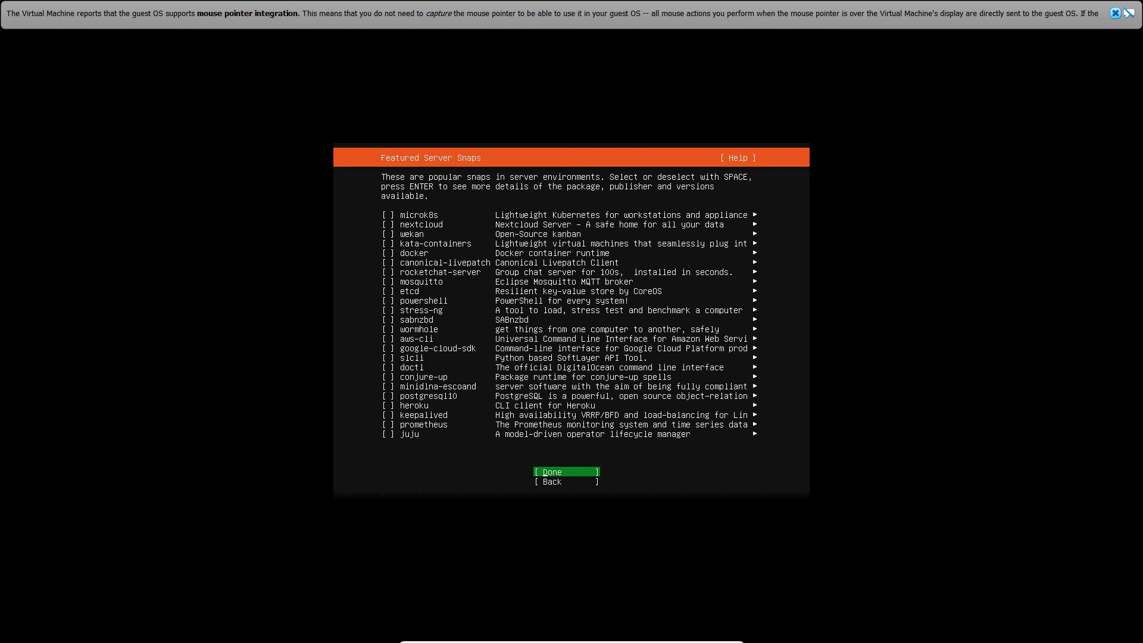
key("Return")
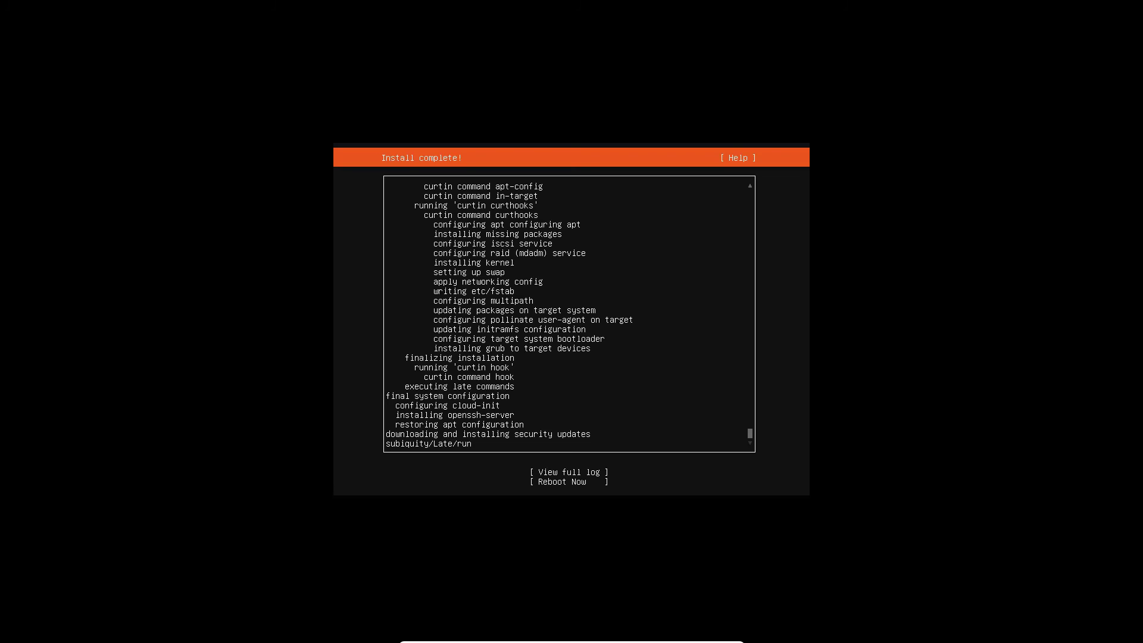
Reboot the virtual machine from the completed installer.
key("Tab")
key("Tab")
key("Return")
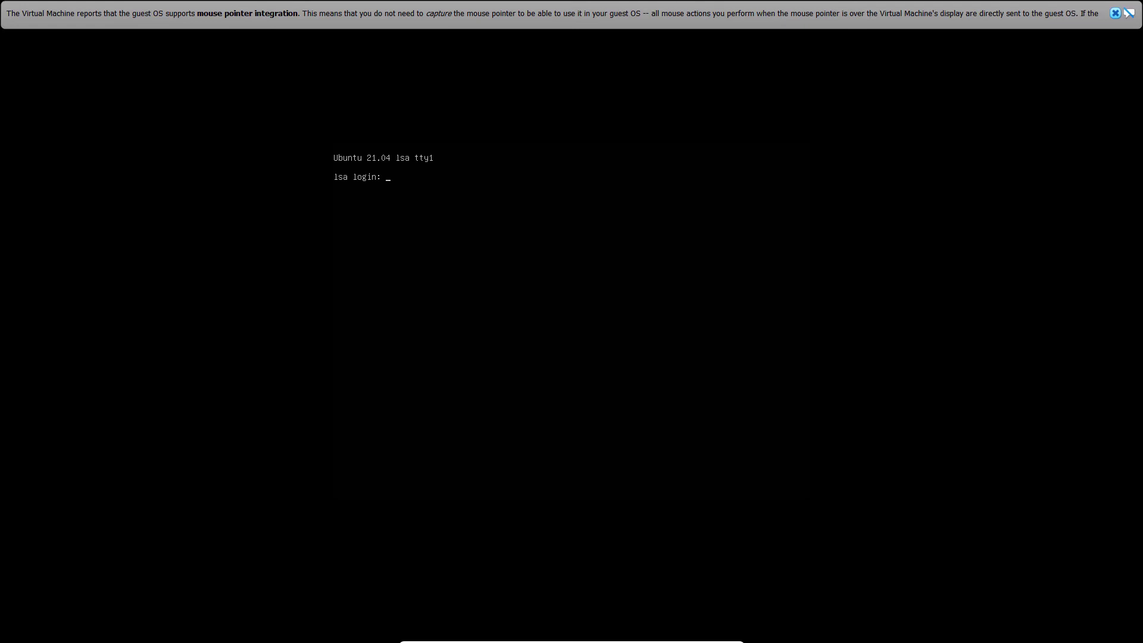
Log in at the server's console as lroot with the account password and run ifconfig to list its network interfaces.
type("lroot")
key("Return")
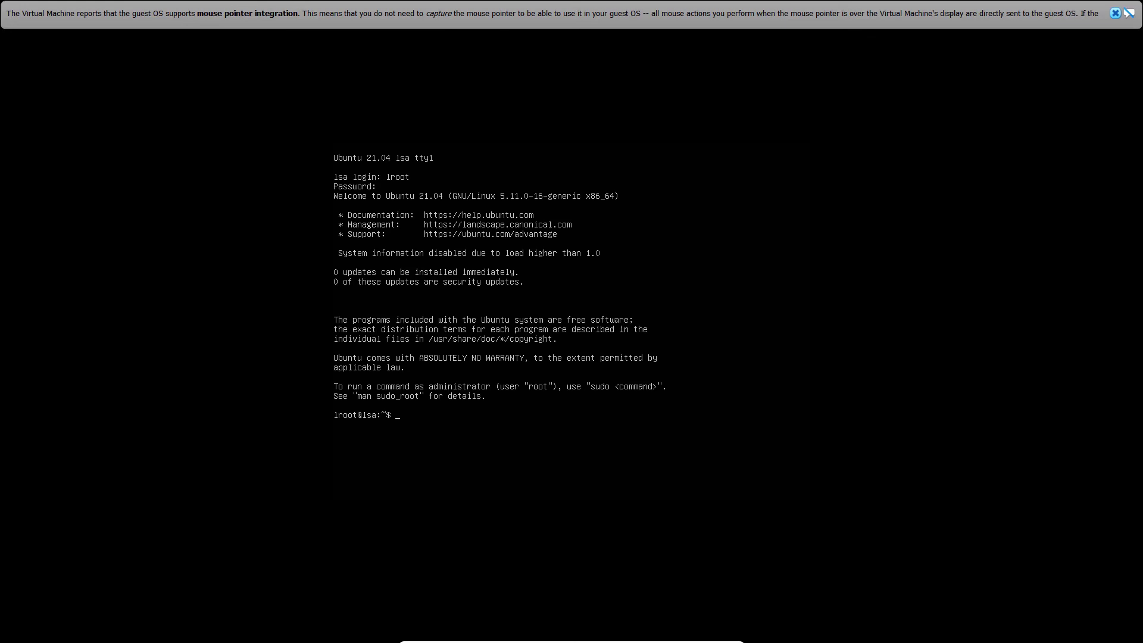
type("ifconfig")
key("Return")
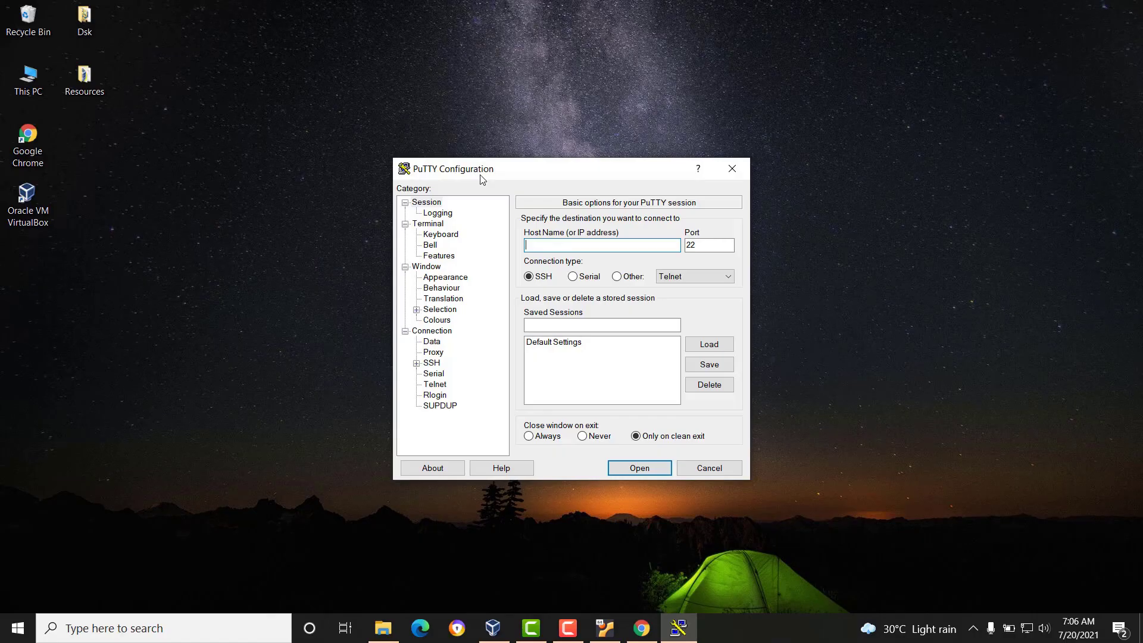
In PuTTY, open an SSH connection to 192.168.43.28 and accept the server's new host key.
type("192.16")
type("8.43.28")
left_click(636, 473)
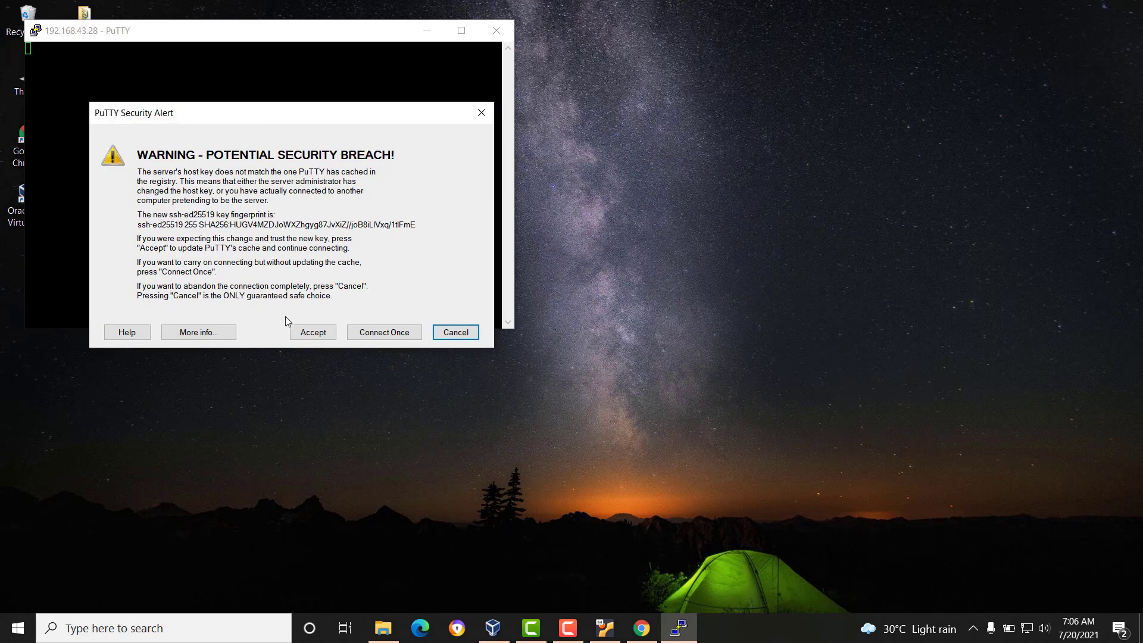
left_click(299, 333)
Log in to the SSH session as lroot with the account password and maximize the terminal window.
type("lroot")
key("Return")
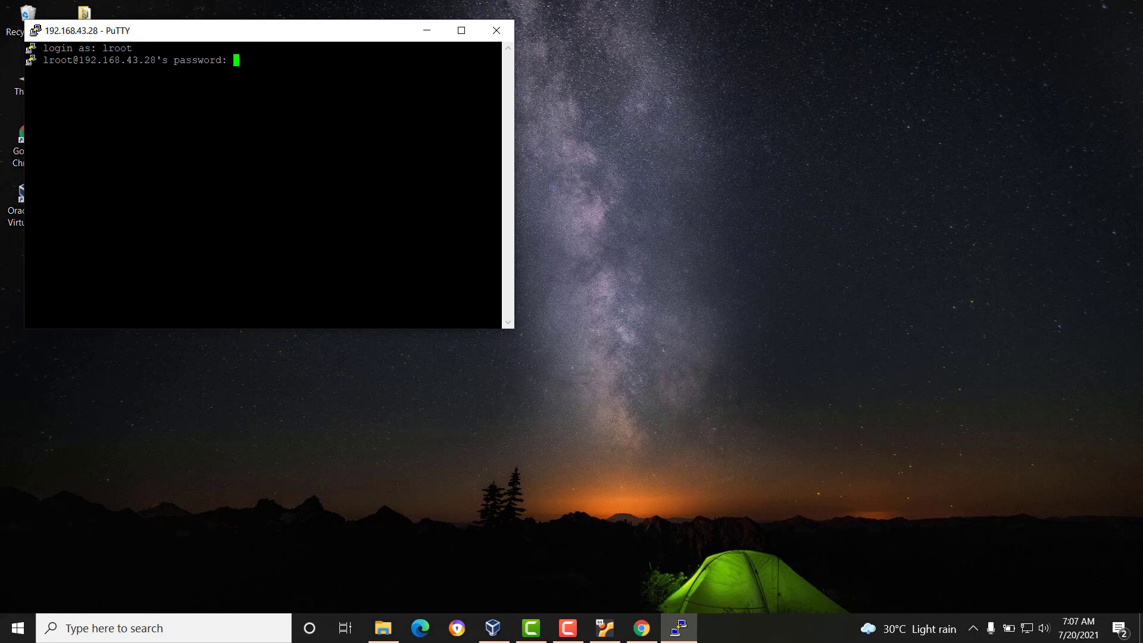
key("Return")
left_click(473, 28)
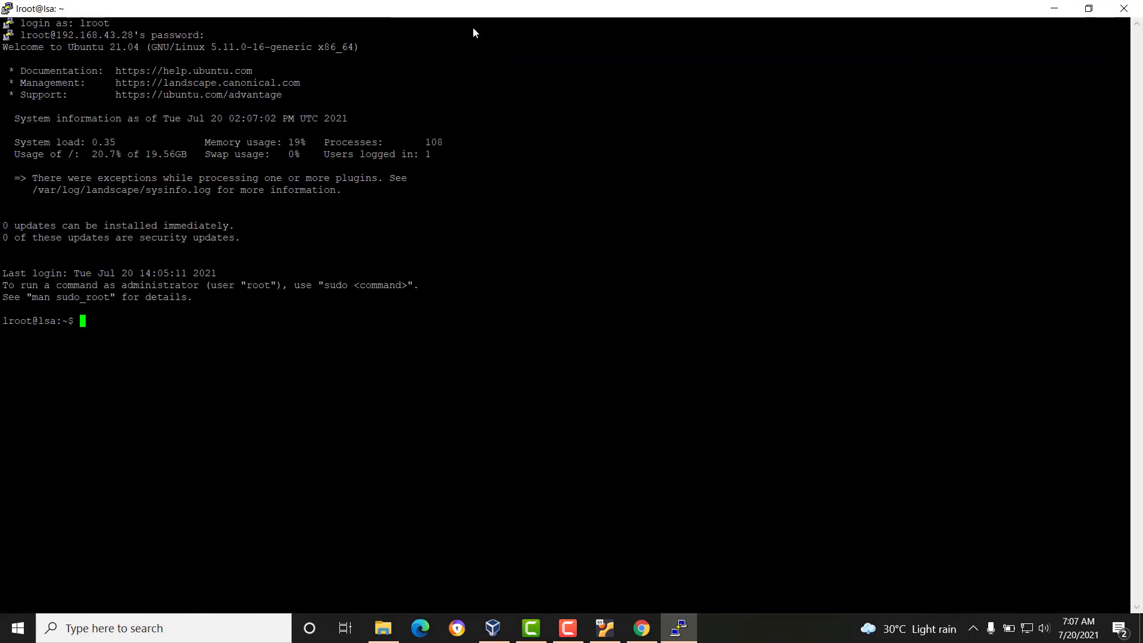